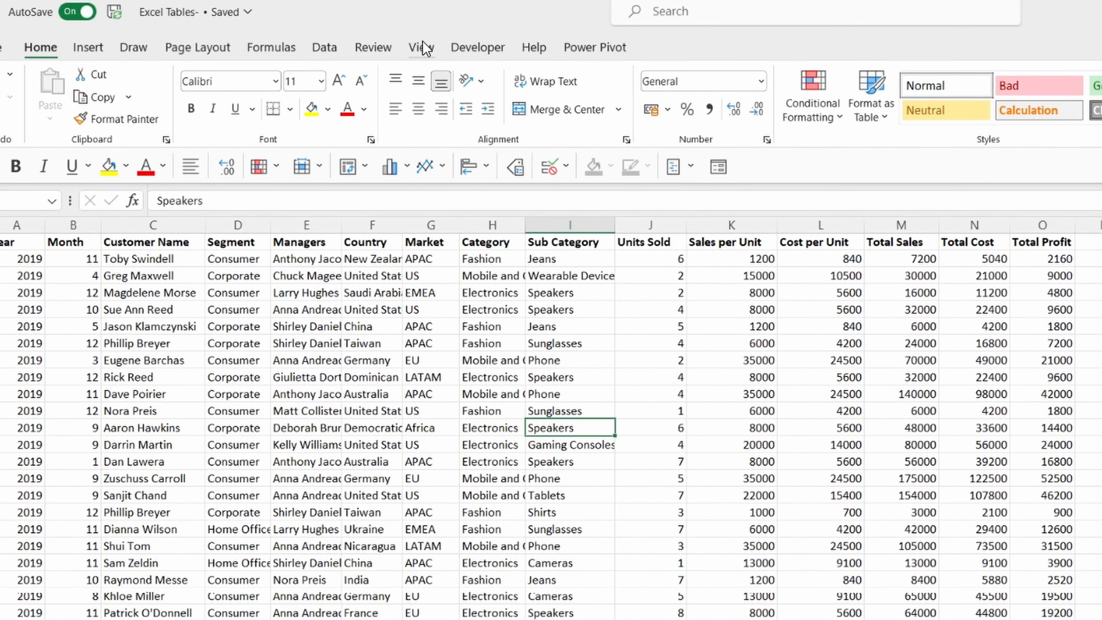
Freeze the top row of the sales data worksheet.
{"action": "left_click", "coordinate": [420, 46]}
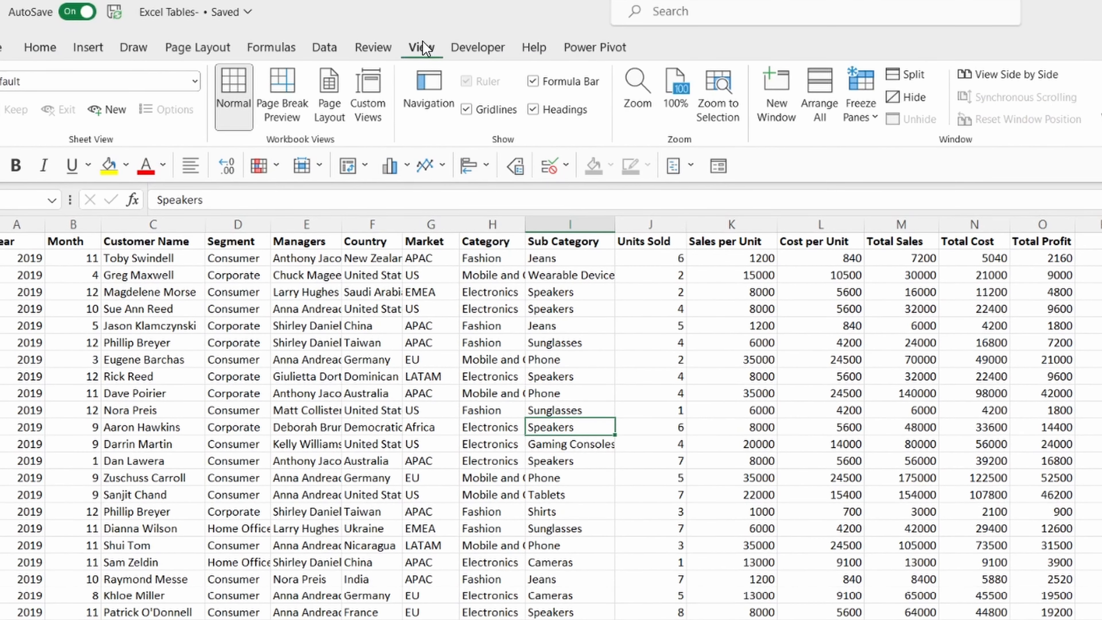
{"action": "left_click", "coordinate": [871, 125]}
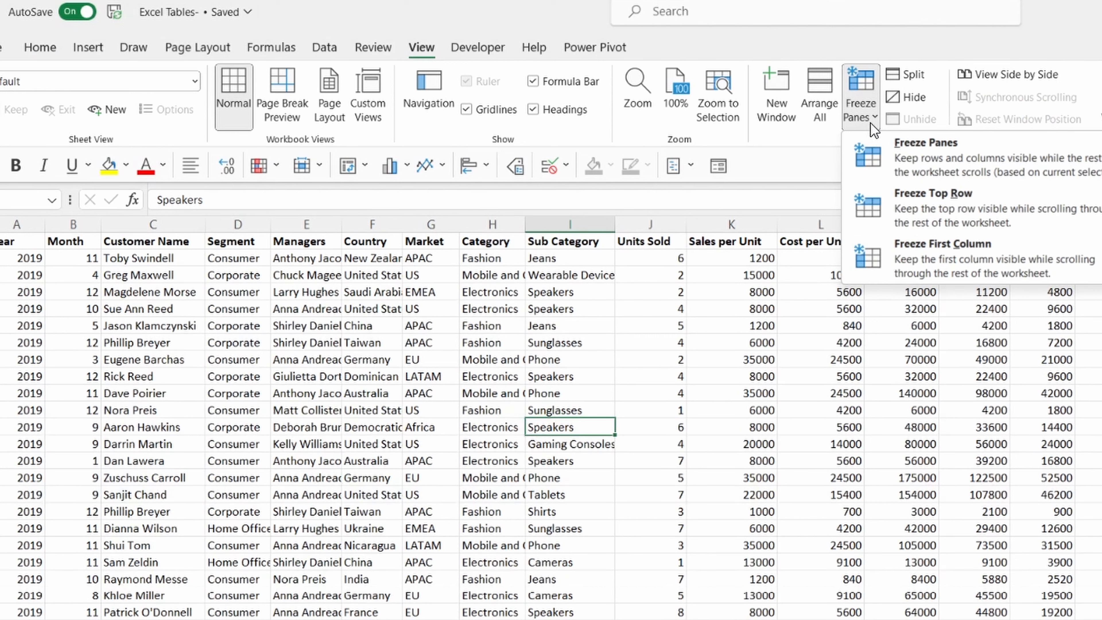
{"action": "left_click", "coordinate": [906, 208]}
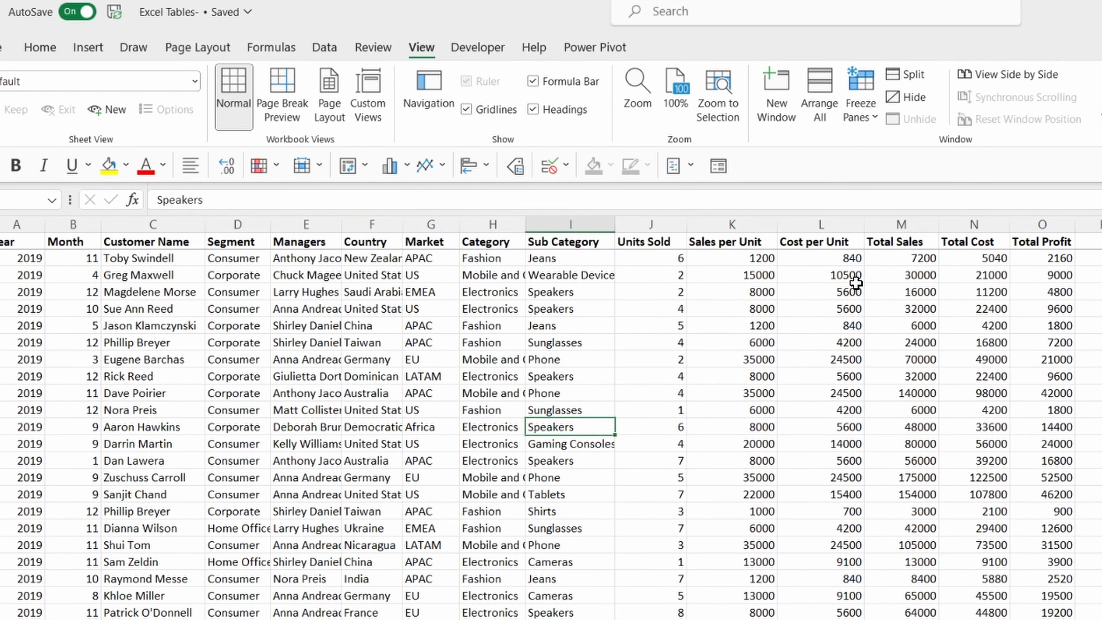
{"action": "scroll", "coordinate": [855, 283], "scroll_direction": "down", "scroll_amount": 15}
{"action": "scroll", "coordinate": [854, 277], "scroll_direction": "down", "scroll_amount": 8}
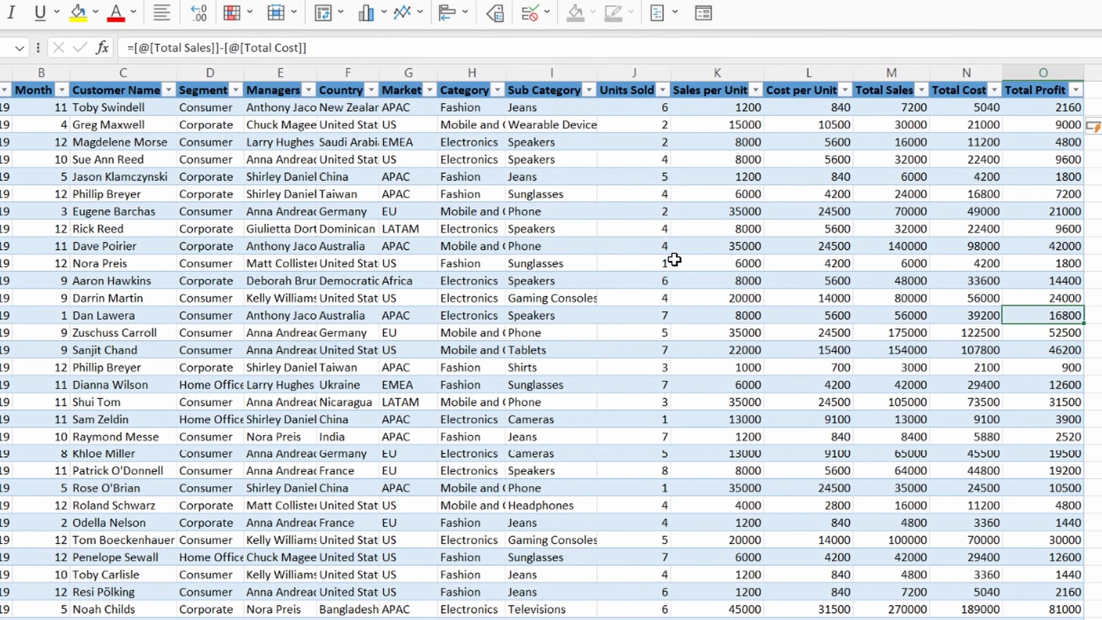
Compare how the table's headers display while scrolling with a table cell selected and with an empty cell in column Q selected.
{"action": "scroll", "coordinate": [674, 259], "scroll_direction": "down", "scroll_amount": 7}
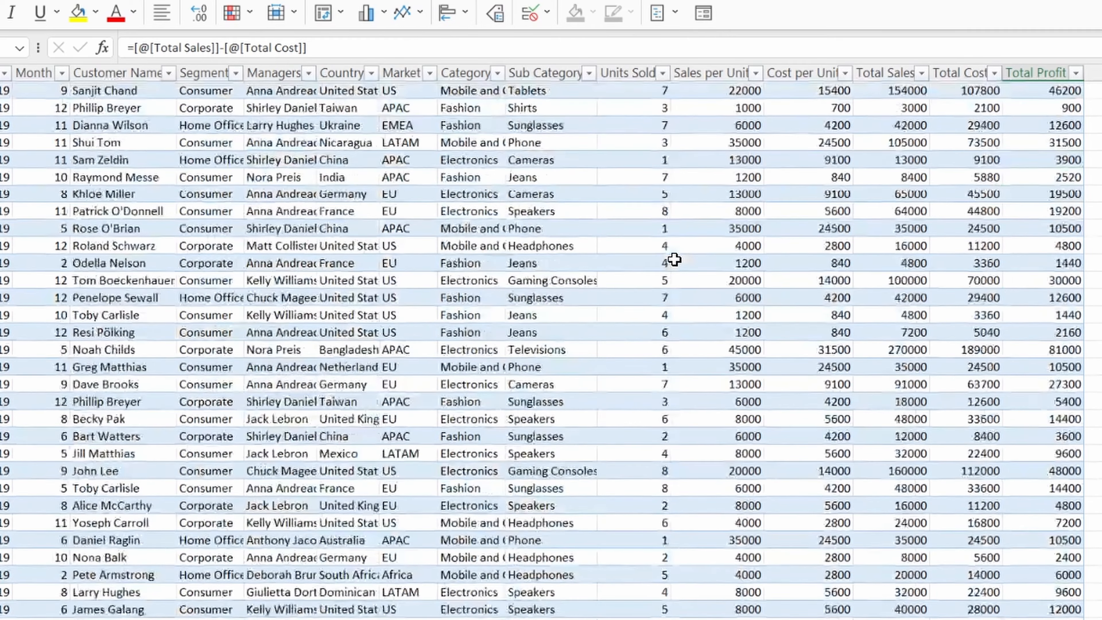
{"action": "scroll", "coordinate": [674, 259], "scroll_direction": "down", "scroll_amount": 6}
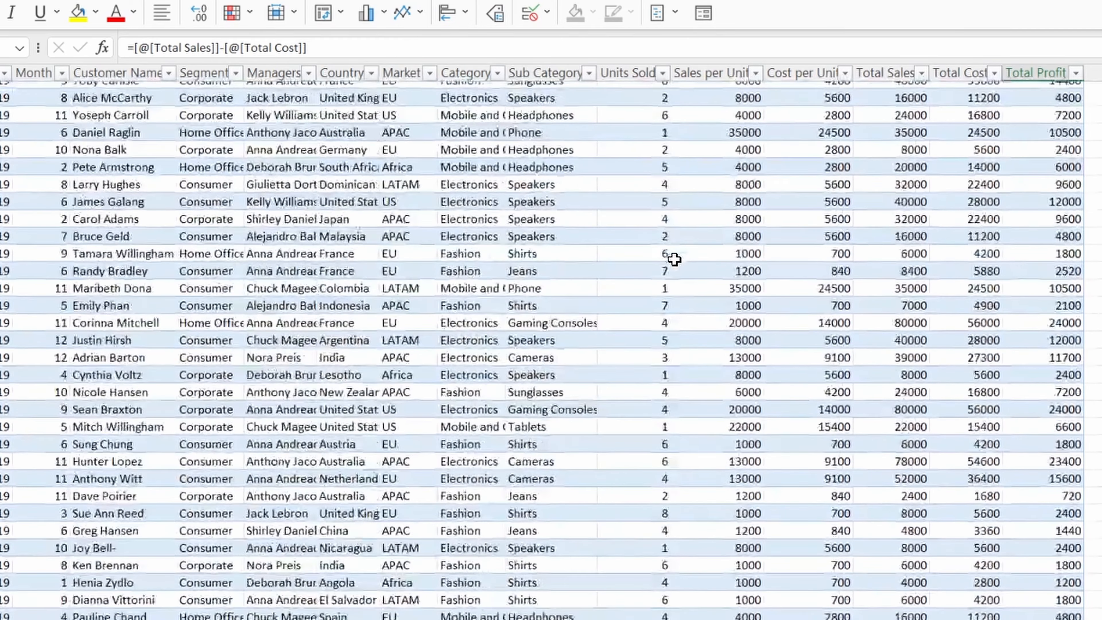
{"action": "scroll", "coordinate": [674, 259], "scroll_direction": "up", "scroll_amount": 13}
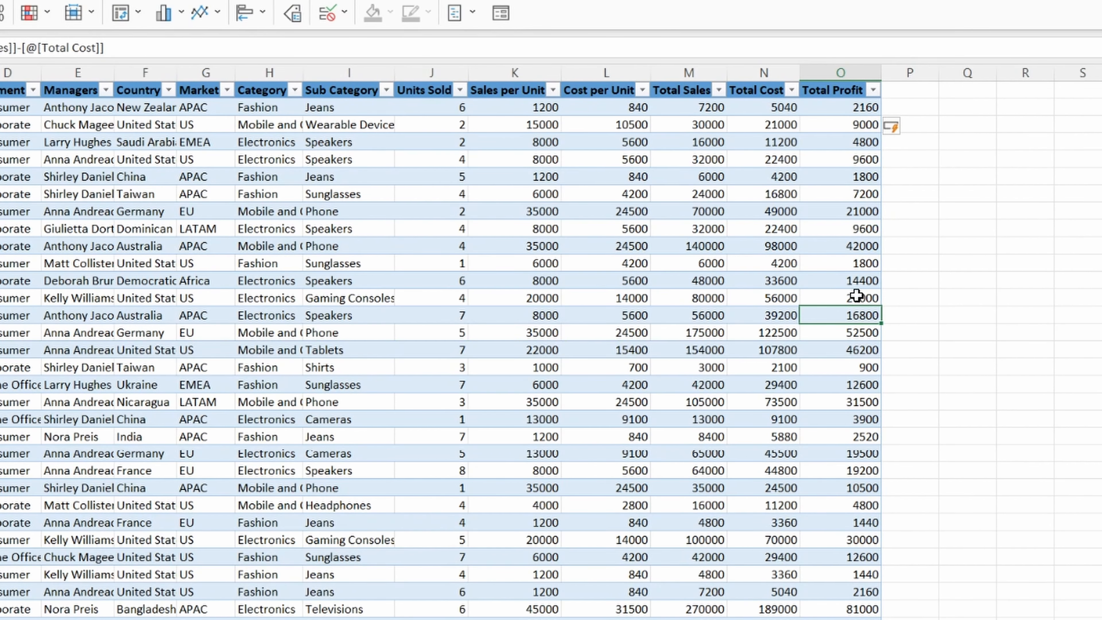
{"action": "left_click", "coordinate": [927, 300]}
{"action": "left_click", "coordinate": [960, 302]}
{"action": "scroll", "coordinate": [960, 303], "scroll_direction": "down", "scroll_amount": 9}
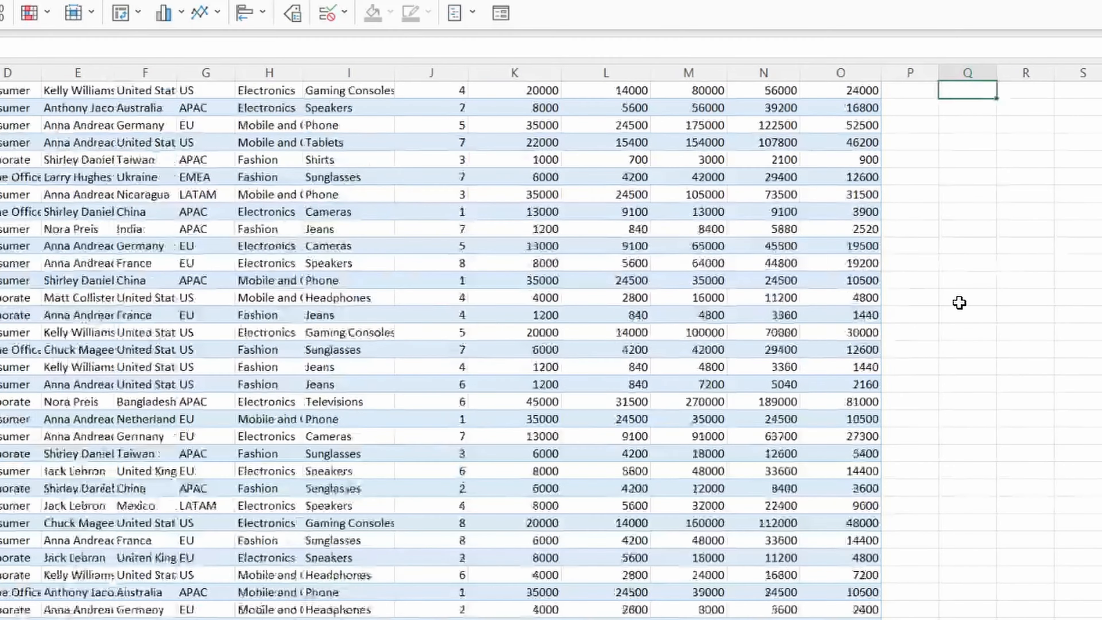
{"action": "scroll", "coordinate": [959, 302], "scroll_direction": "down", "scroll_amount": 3}
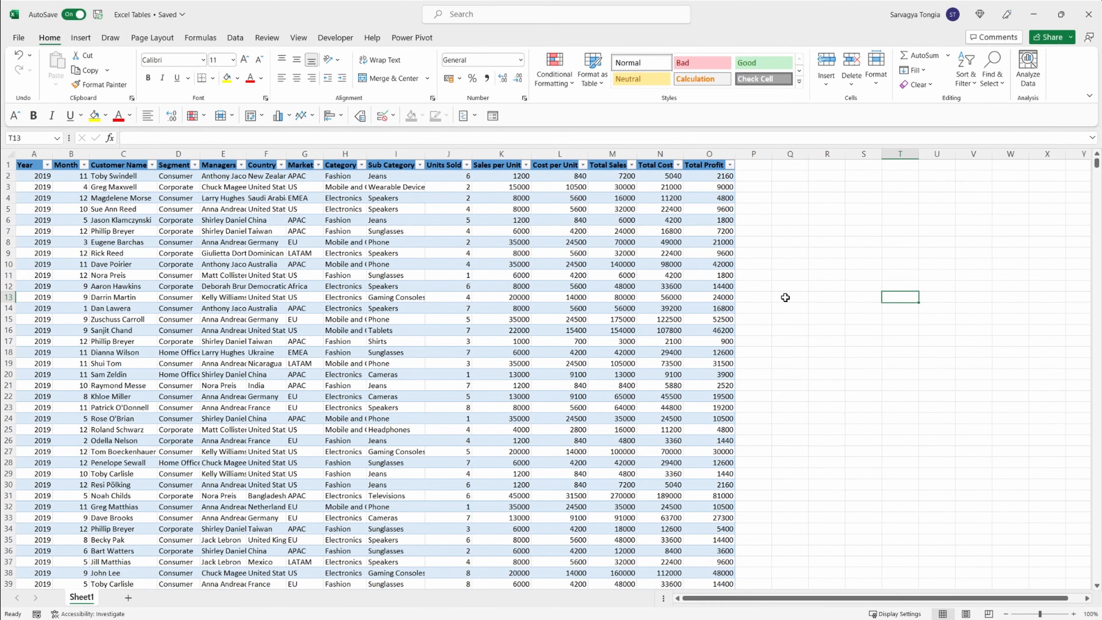
Examine the Table Design options with a cell inside the table selected, comparing against a selected cell outside it.
{"action": "left_click", "coordinate": [617, 257]}
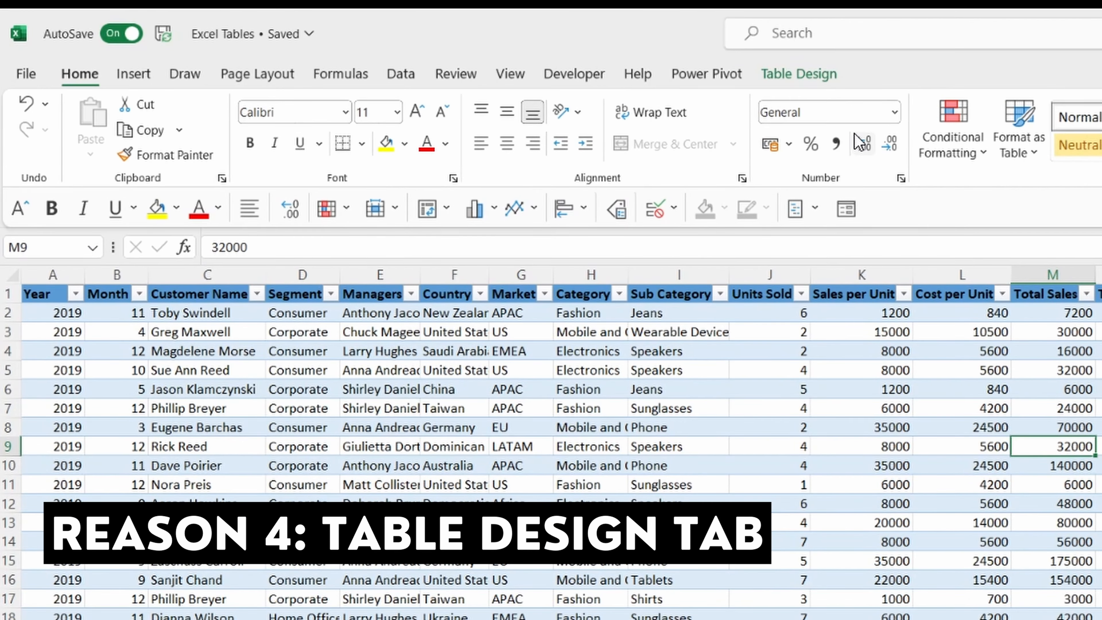
{"action": "left_click", "coordinate": [818, 79]}
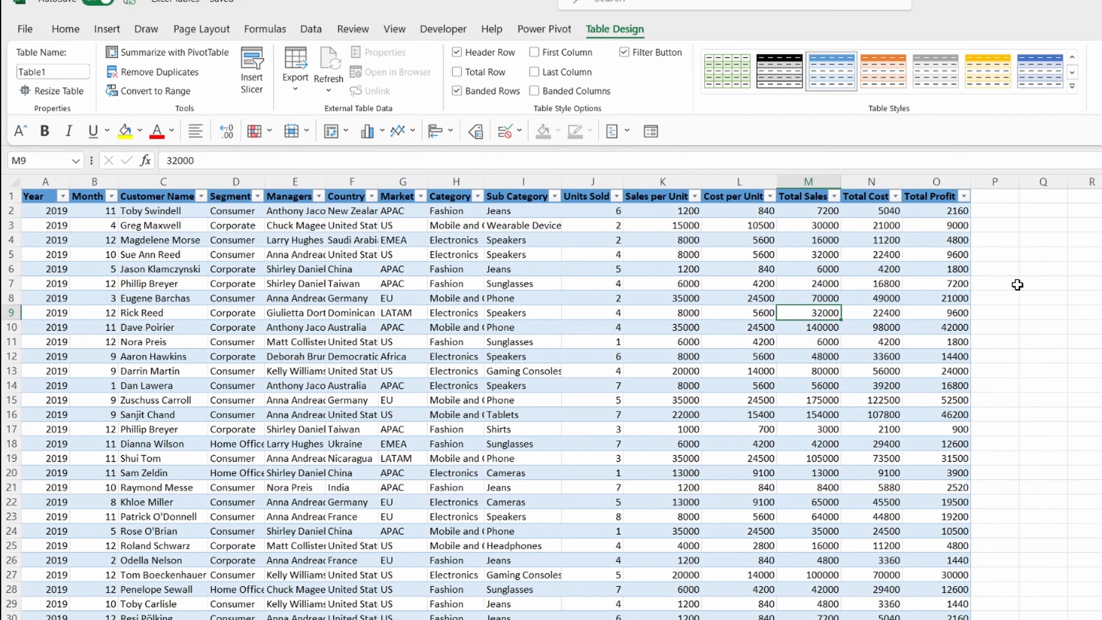
{"action": "left_click", "coordinate": [1040, 290]}
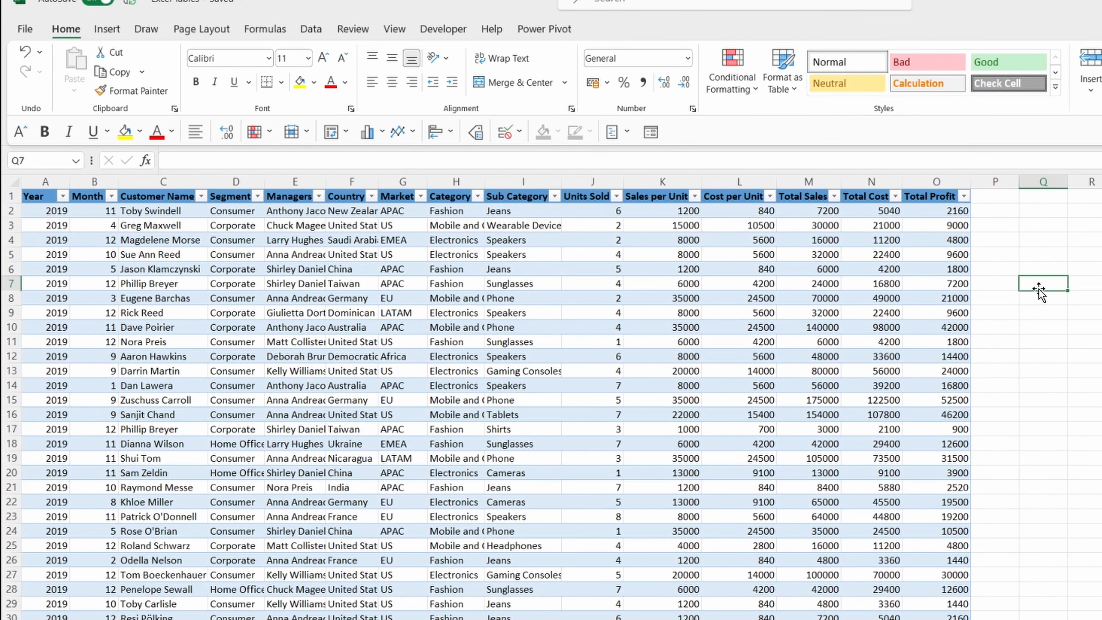
{"action": "left_click", "coordinate": [889, 284]}
{"action": "left_click", "coordinate": [607, 30]}
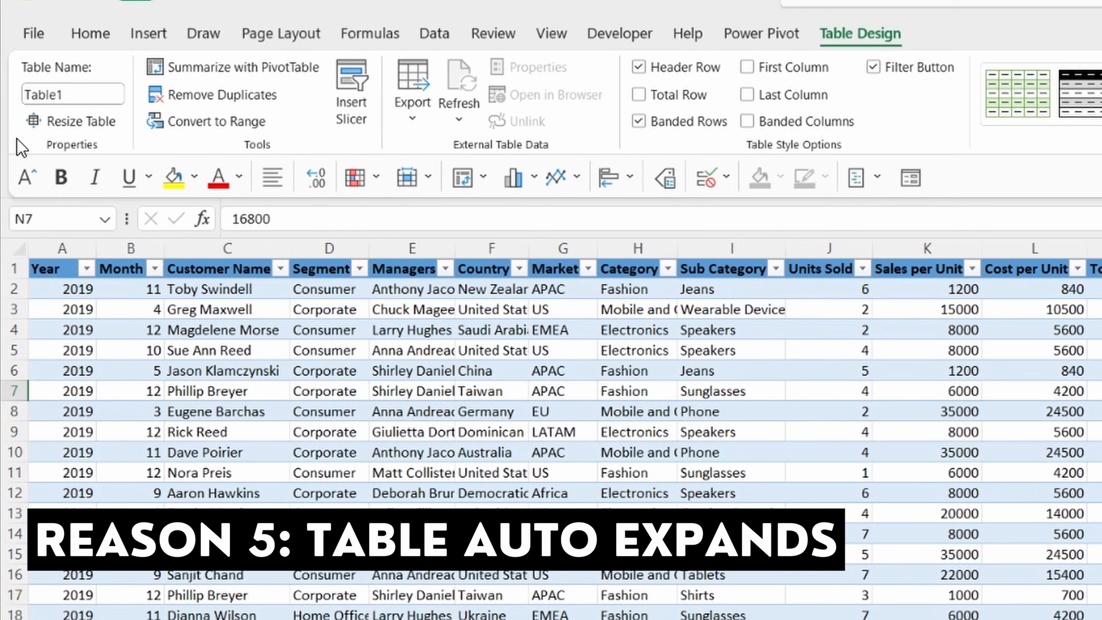
Cut the six loose records in A33767:N33772 below the end of the table.
{"action": "left_click", "coordinate": [212, 370]}
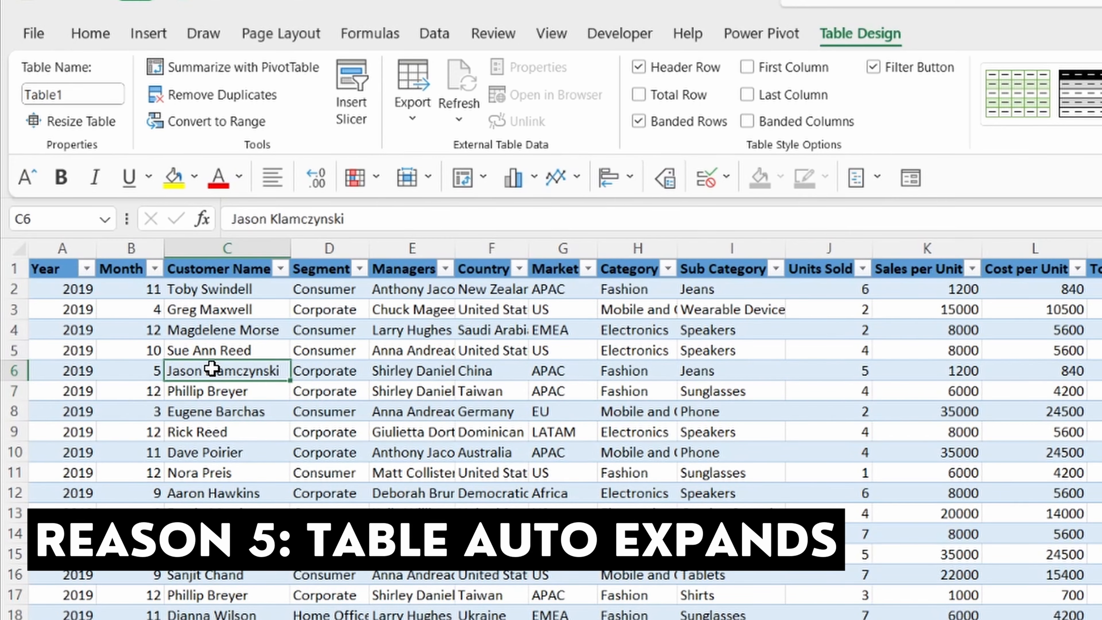
{"action": "key", "text": "ctrl+Down"}
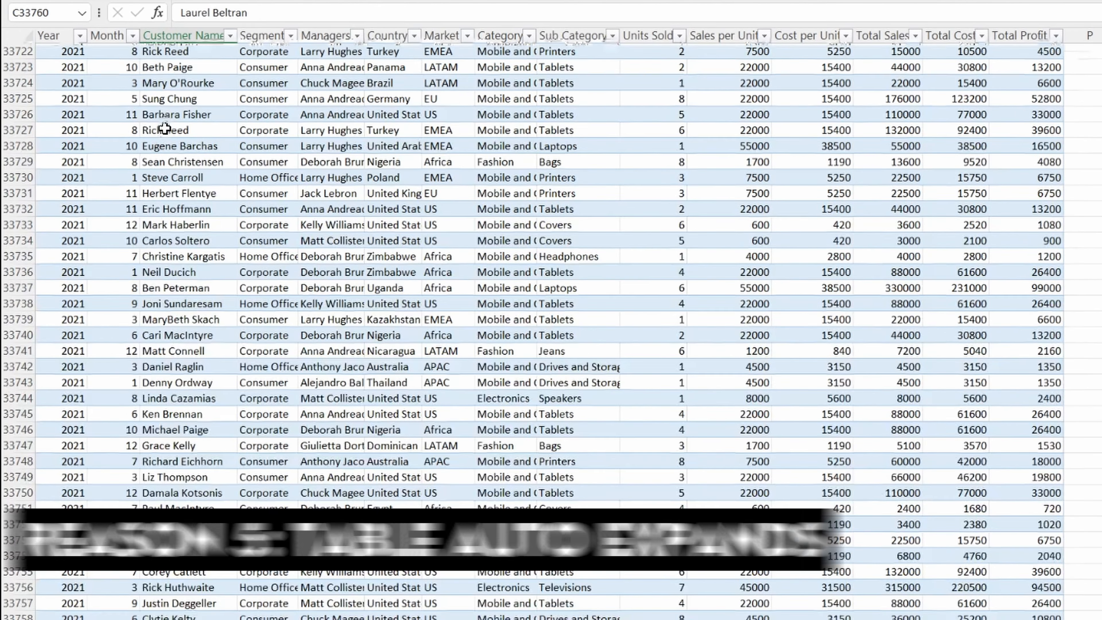
{"action": "scroll", "coordinate": [193, 408], "scroll_direction": "down", "scroll_amount": 10}
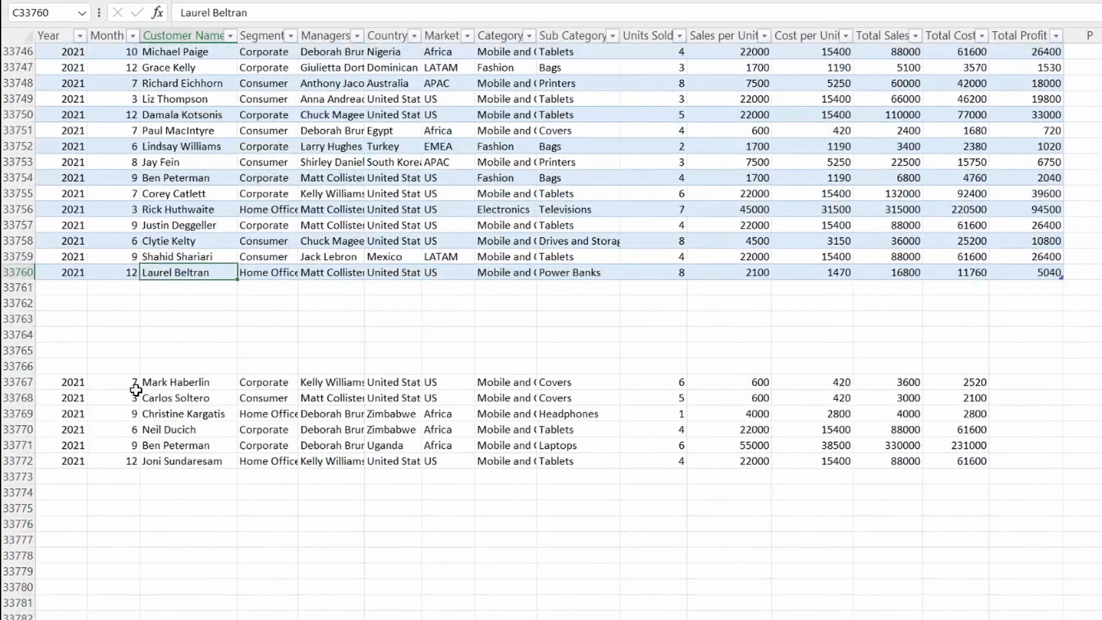
{"action": "left_click", "coordinate": [77, 385]}
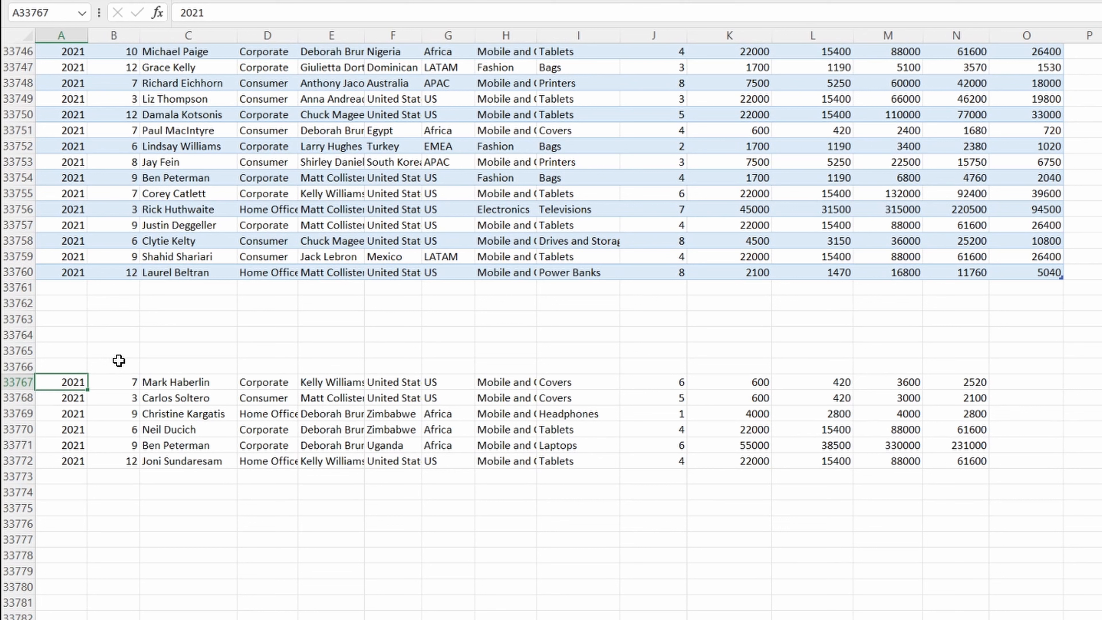
{"action": "key", "text": "ctrl+shift+Right"}
{"action": "key", "text": "ctrl+shift+Down"}
{"action": "key", "text": "ctrl+c"}
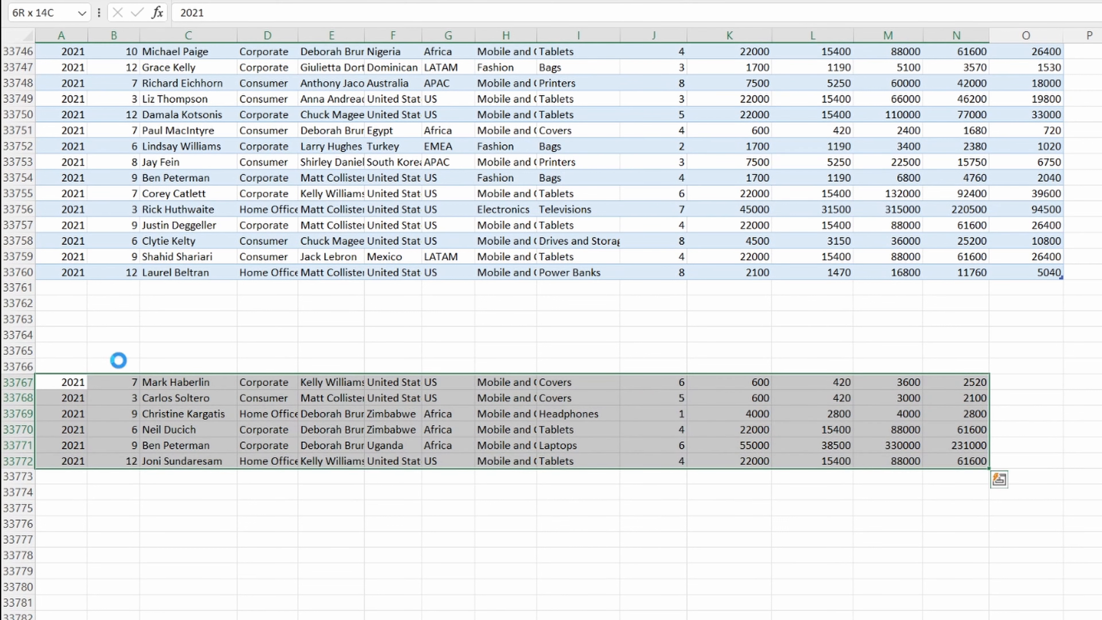
Paste the cut records at A33761, directly beneath the table's last row.
{"action": "key", "text": "Up"}
{"action": "key", "text": "Up"}
{"action": "key", "text": "Up"}
{"action": "key", "text": "Up"}
{"action": "key", "text": "Up"}
{"action": "key", "text": "Up"}
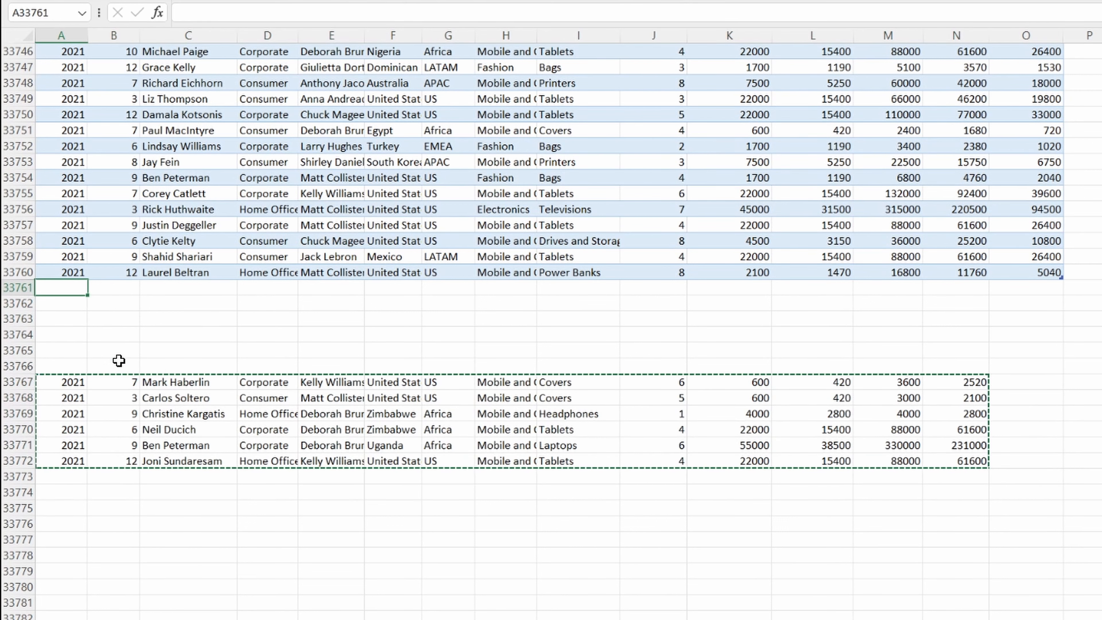
{"action": "key", "text": "ctrl+v"}
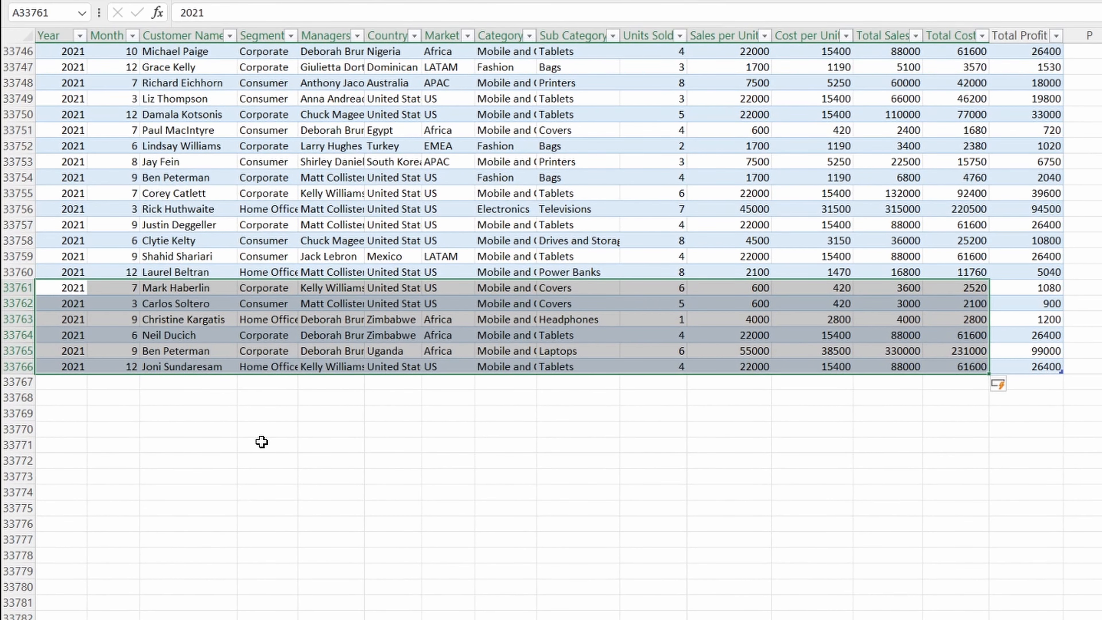
{"action": "left_click", "coordinate": [307, 408]}
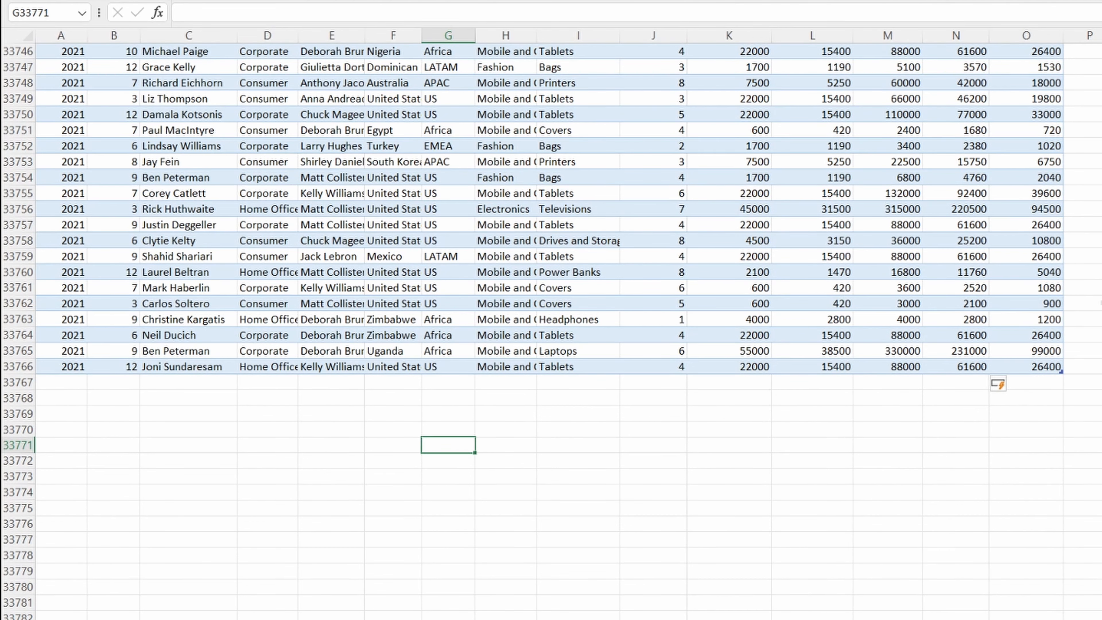
Enter a SUM formula in the Total Sales cell R33765 covering the table's Total Profit column from O33766 up to O1.
{"action": "left_click", "coordinate": [1055, 305]}
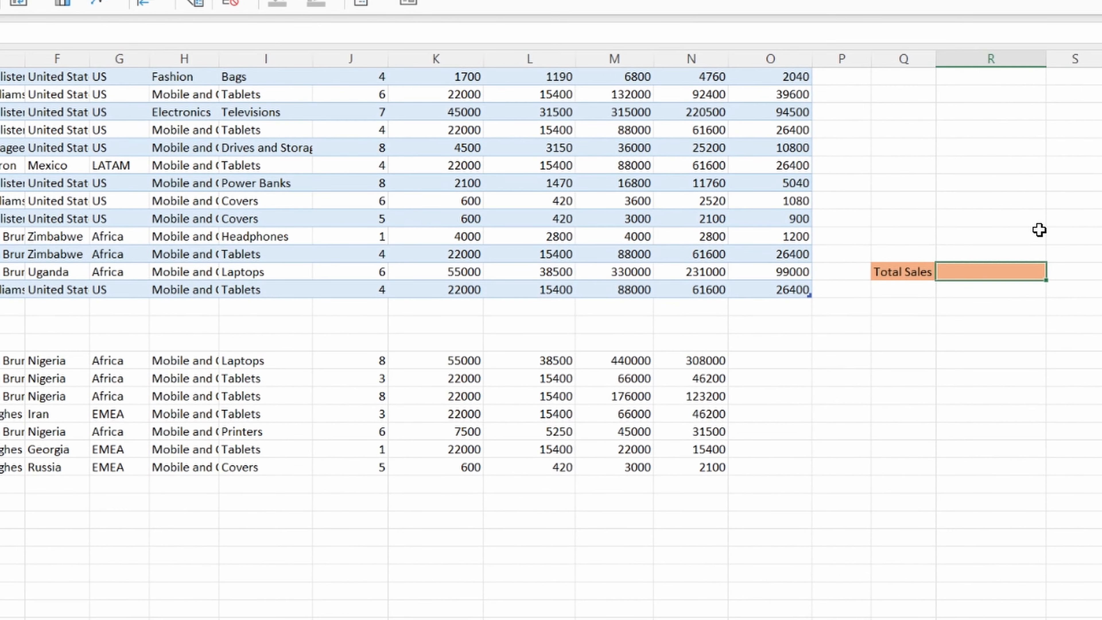
{"action": "type", "text": "=sum"}
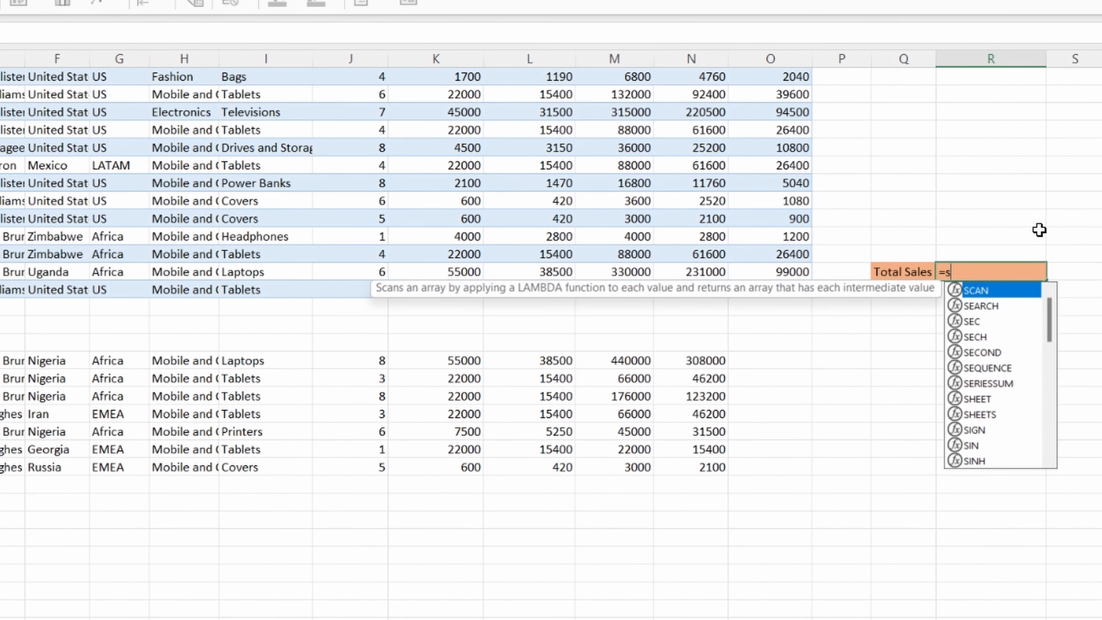
{"action": "key", "text": "Tab"}
{"action": "key", "text": "Left"}
{"action": "key", "text": "Left"}
{"action": "key", "text": "Left"}
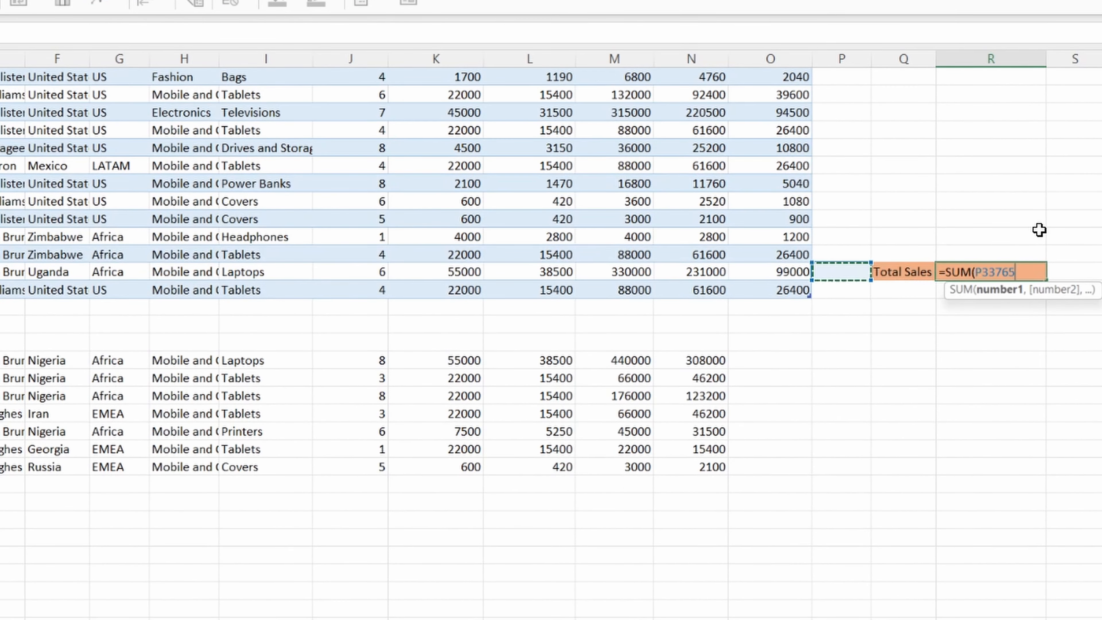
{"action": "key", "text": "Down"}
{"action": "key", "text": "ctrl+shift+Up"}
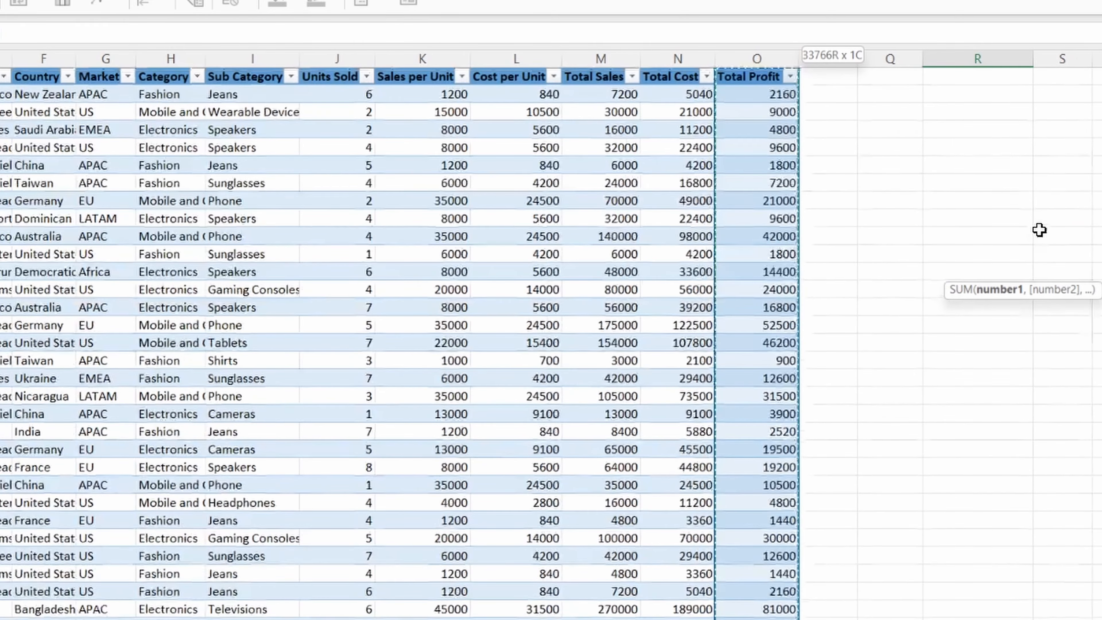
{"action": "key", "text": "Return"}
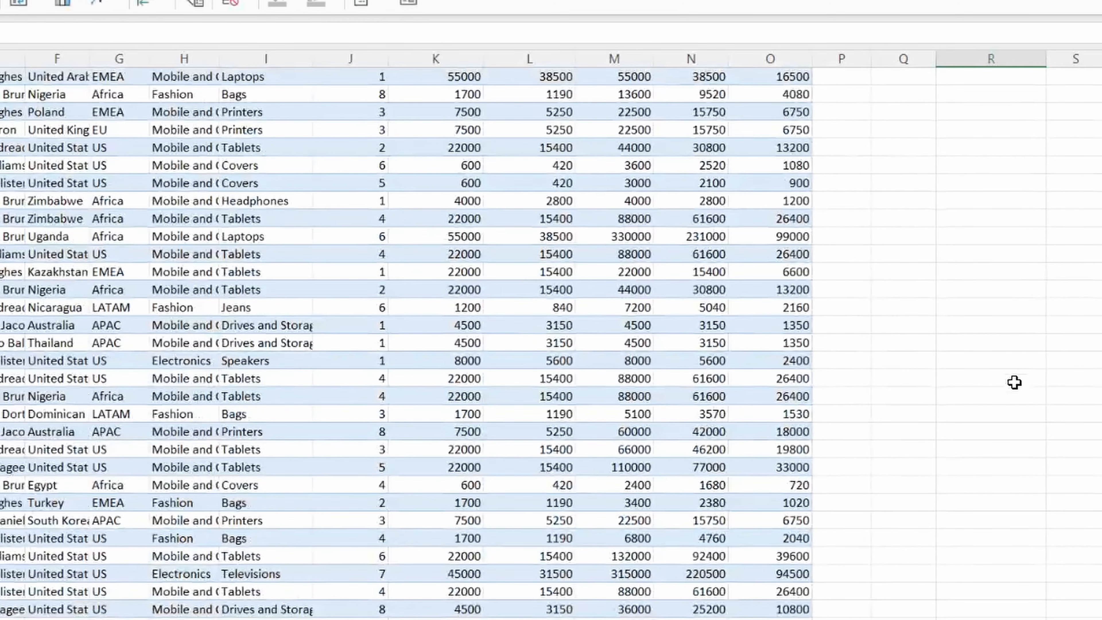
{"action": "scroll", "coordinate": [945, 382], "scroll_direction": "down", "scroll_amount": 7}
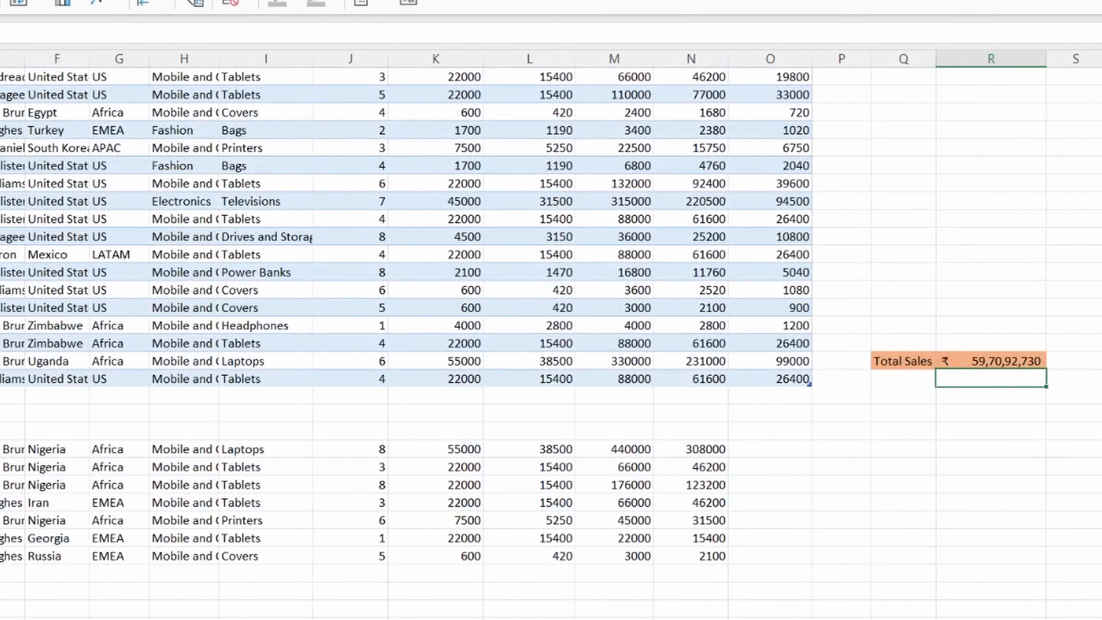
Move the seven loose records to directly beneath the table's last row and review the formula in the Total Sales cell.
{"action": "left_click", "coordinate": [1, 449]}
{"action": "key", "text": "ctrl+a"}
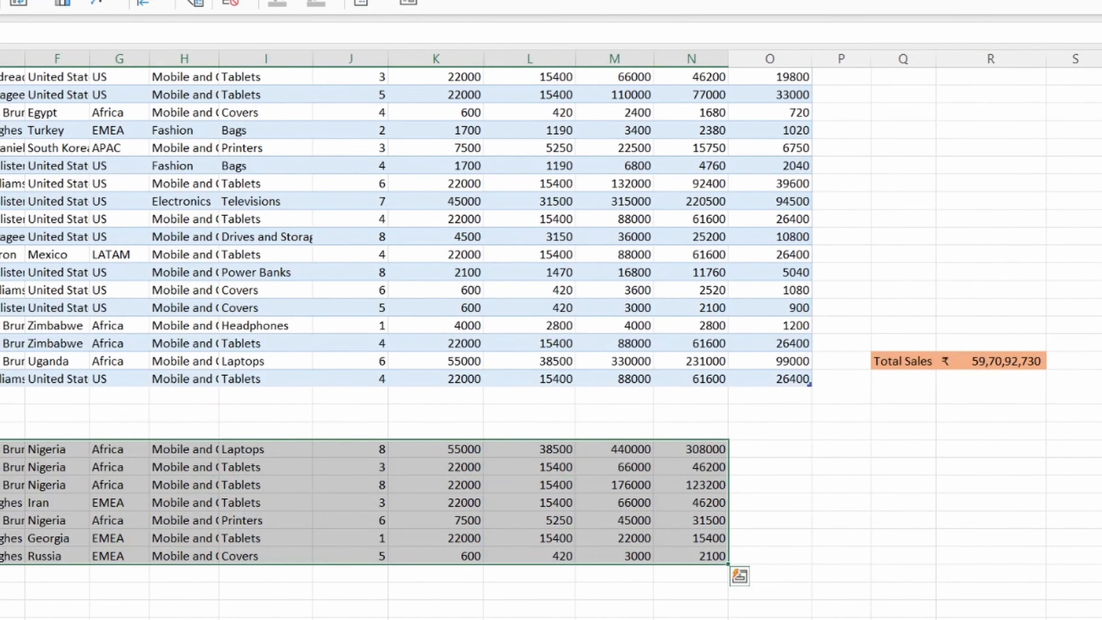
{"action": "key", "text": "ctrl+c"}
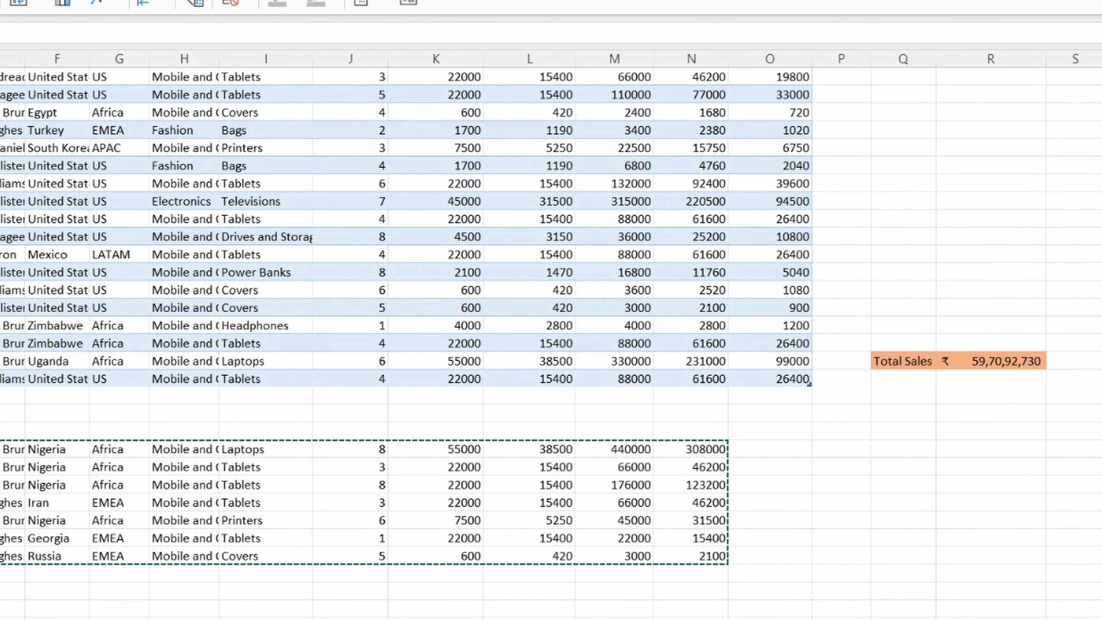
{"action": "key", "text": "ctrl+v"}
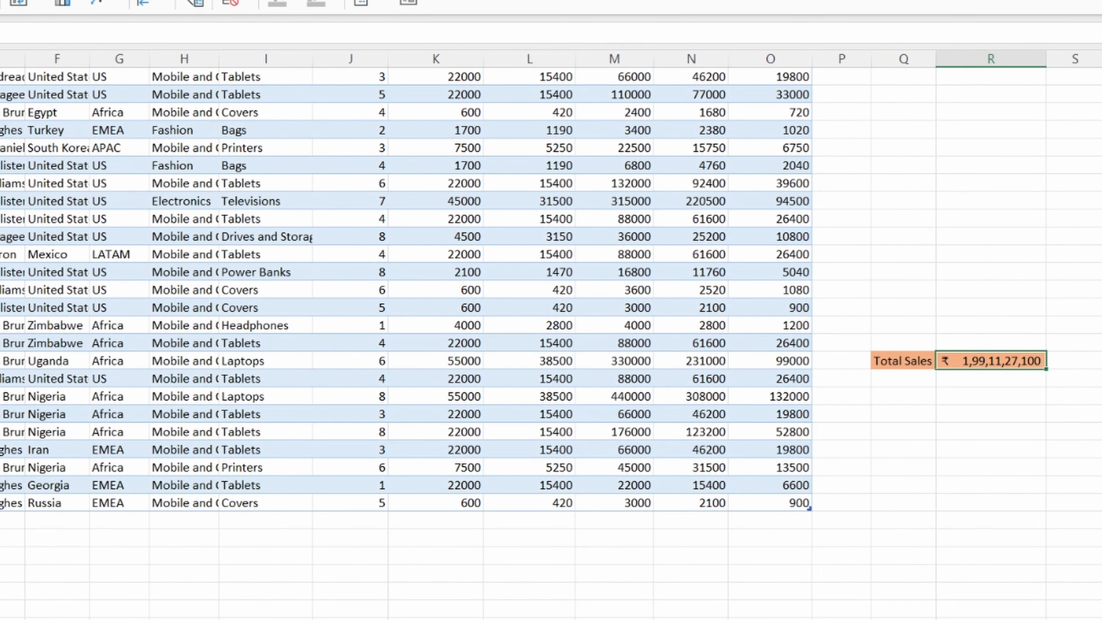
{"action": "key", "text": "F2"}
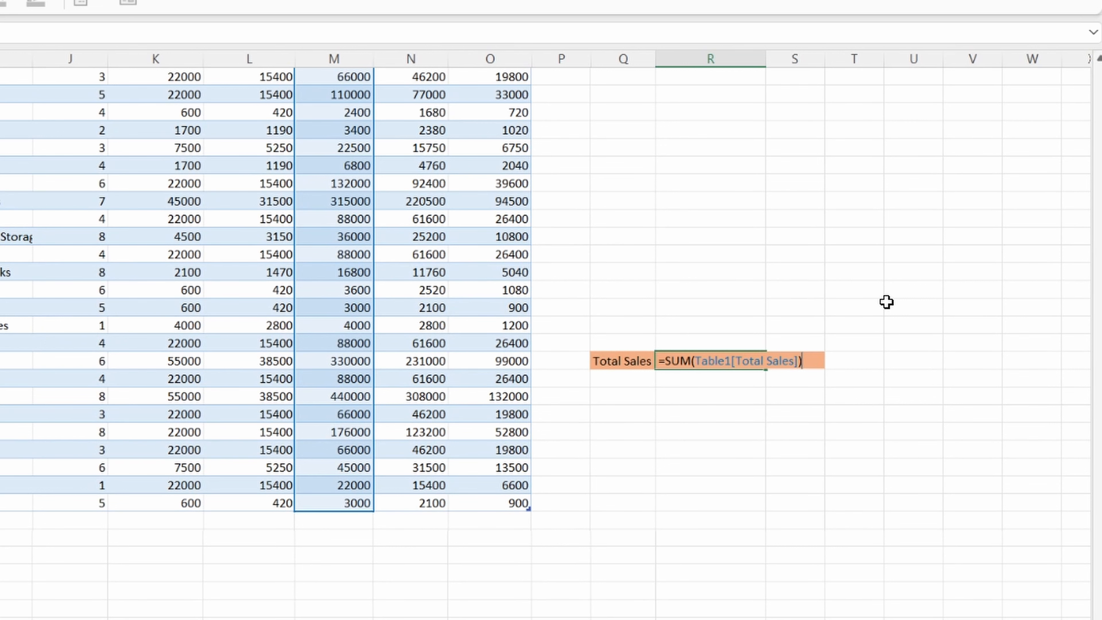
{"action": "key", "text": "Return"}
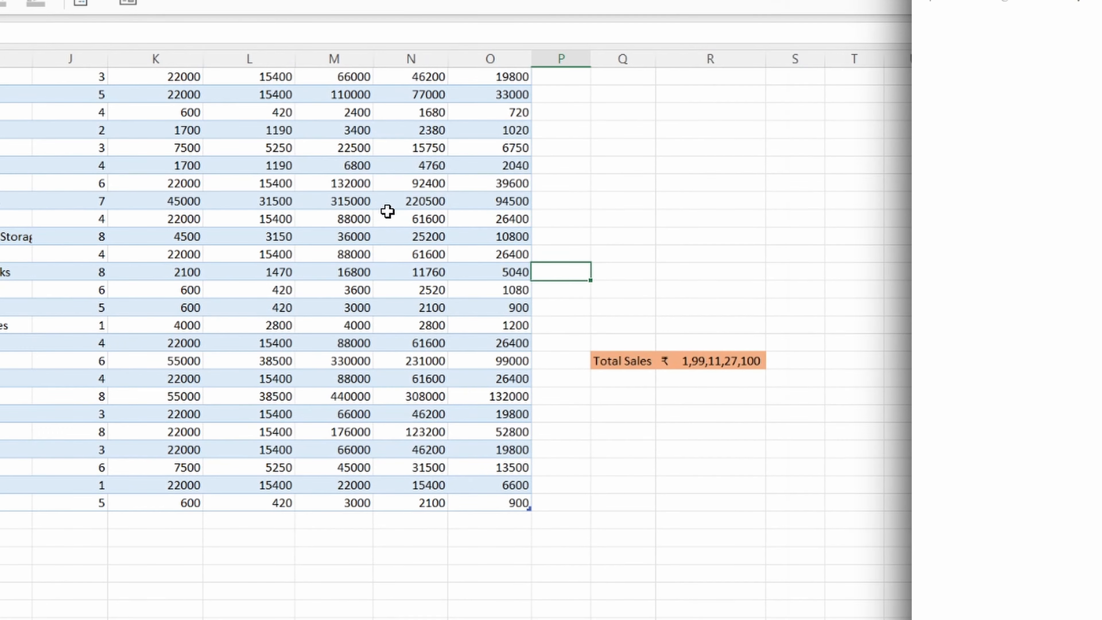
Rename the sales table as SalesD.
{"action": "left_click", "coordinate": [332, 216]}
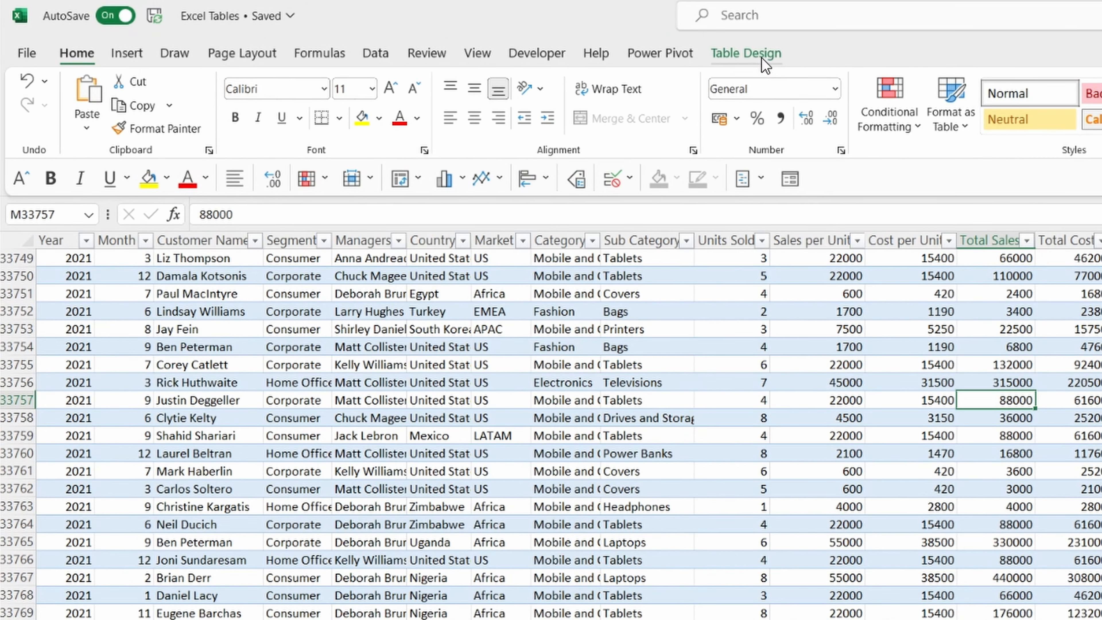
{"action": "left_click", "coordinate": [761, 58]}
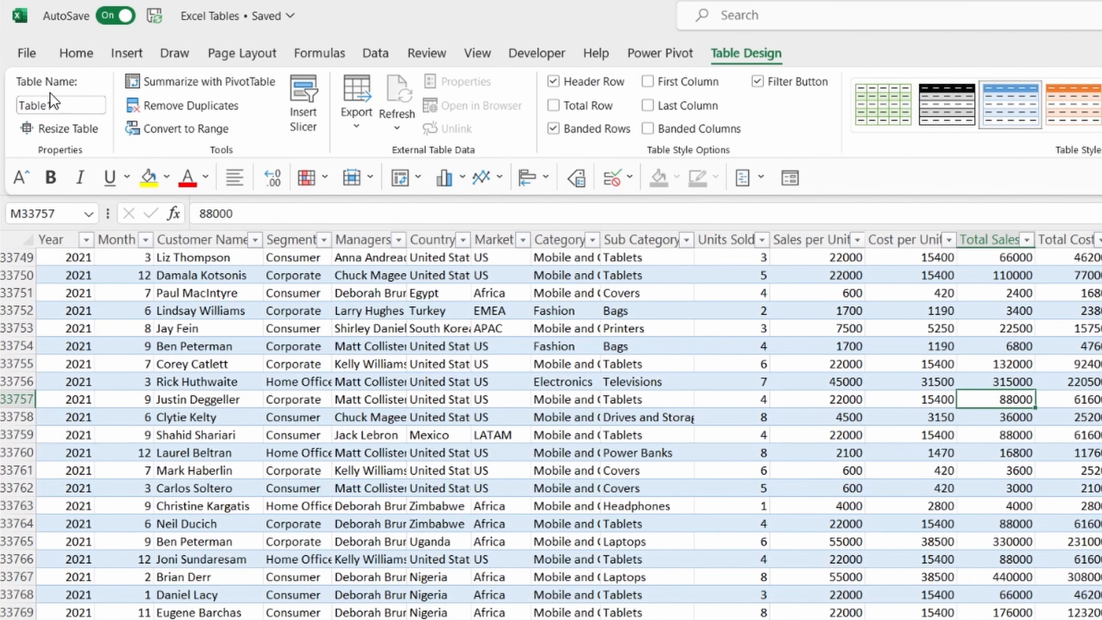
{"action": "left_click", "coordinate": [53, 105]}
{"action": "type", "text": "SalesD"}
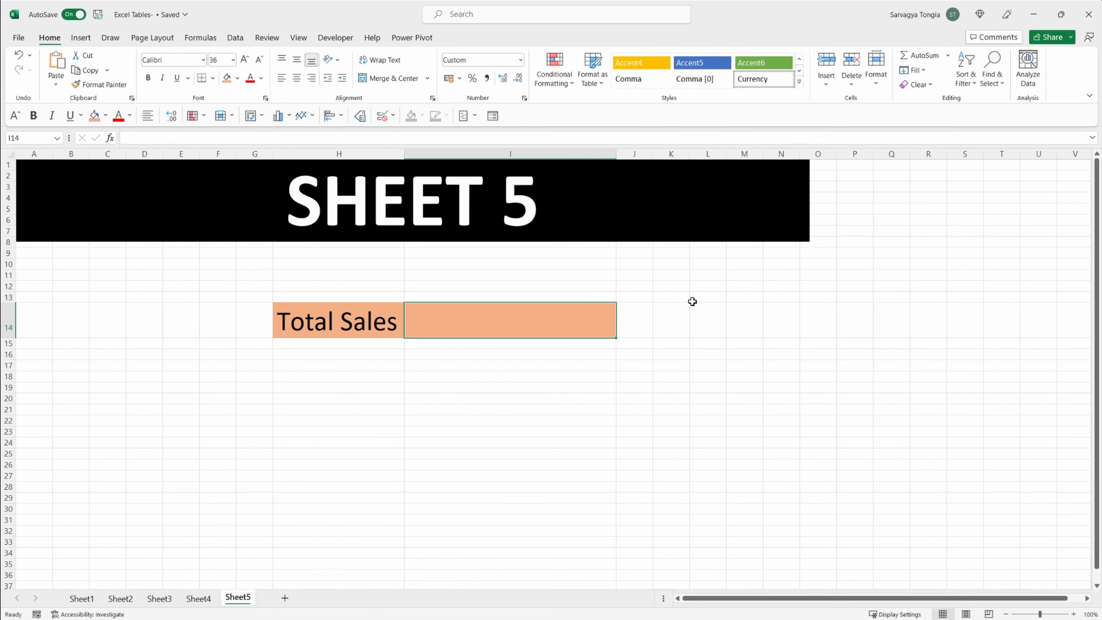
Review the sales data on Sheet1 and return to the empty Total Sales cell on Sheet5.
{"action": "key", "text": "ctrl+Page_Up"}
{"action": "key", "text": "ctrl+Page_Up"}
{"action": "key", "text": "ctrl+Page_Up"}
{"action": "key", "text": "ctrl+Page_Up"}
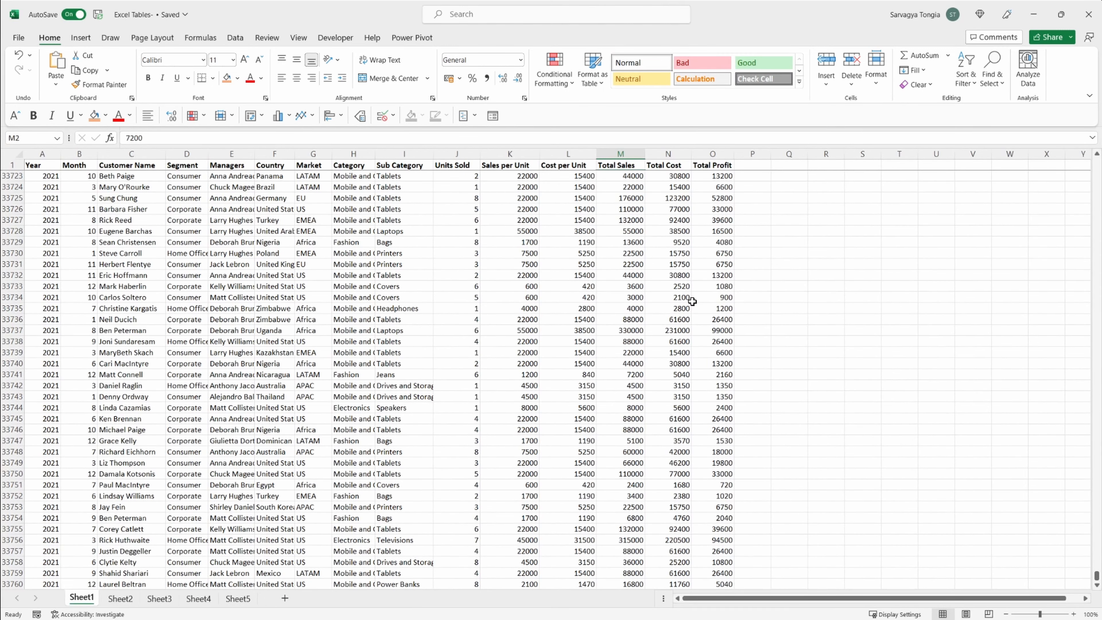
{"action": "key", "text": "ctrl+Page_Down"}
{"action": "key", "text": "ctrl+Page_Down"}
{"action": "key", "text": "ctrl+Page_Down"}
{"action": "key", "text": "ctrl+Page_Down"}
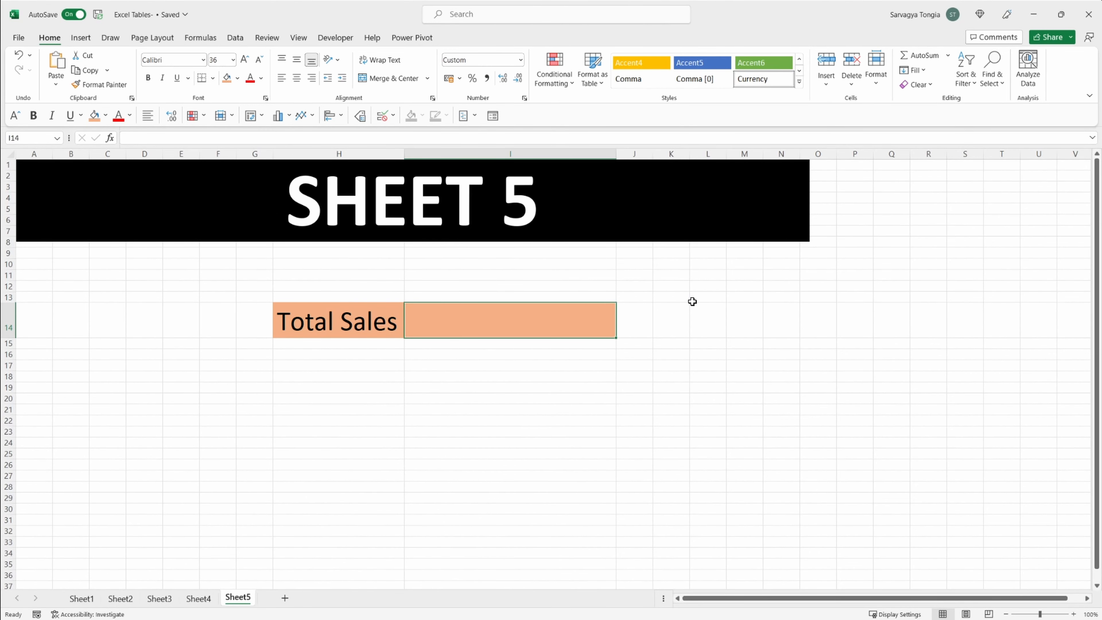
Enter a SUM formula in Sheet5's Total Sales cell I14 that totals the range M2:M33760 on Sheet1.
{"action": "type", "text": "=su"}
{"action": "key", "text": "Tab"}
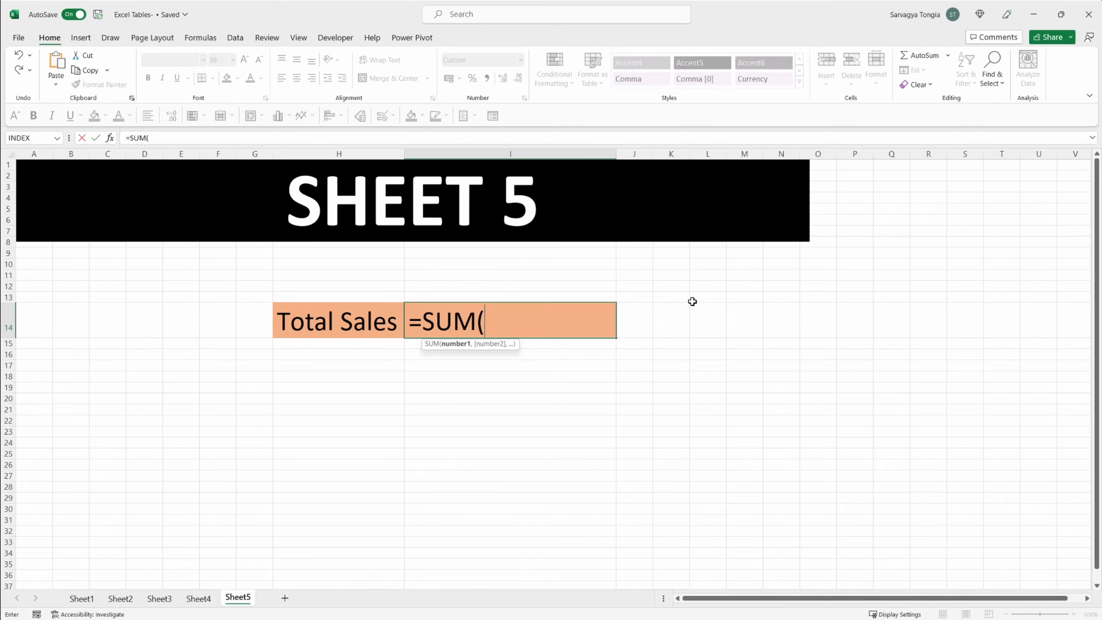
{"action": "key", "text": "ctrl+Page_Up"}
{"action": "key", "text": "ctrl+Page_Up"}
{"action": "key", "text": "ctrl+Page_Up"}
{"action": "key", "text": "ctrl+Page_Up"}
{"action": "key", "text": "ctrl+Up"}
{"action": "key", "text": "ctrl+Right"}
{"action": "key", "text": "Left"}
{"action": "key", "text": "Left"}
{"action": "key", "text": "Left"}
{"action": "key", "text": "Right"}
{"action": "key", "text": "Down"}
{"action": "key", "text": "ctrl+shift+Down"}
{"action": "key", "text": "ctrl+Page_Down"}
{"action": "key", "text": "ctrl+Page_Down"}
{"action": "key", "text": "ctrl+Page_Down"}
{"action": "key", "text": "ctrl+Page_Down"}
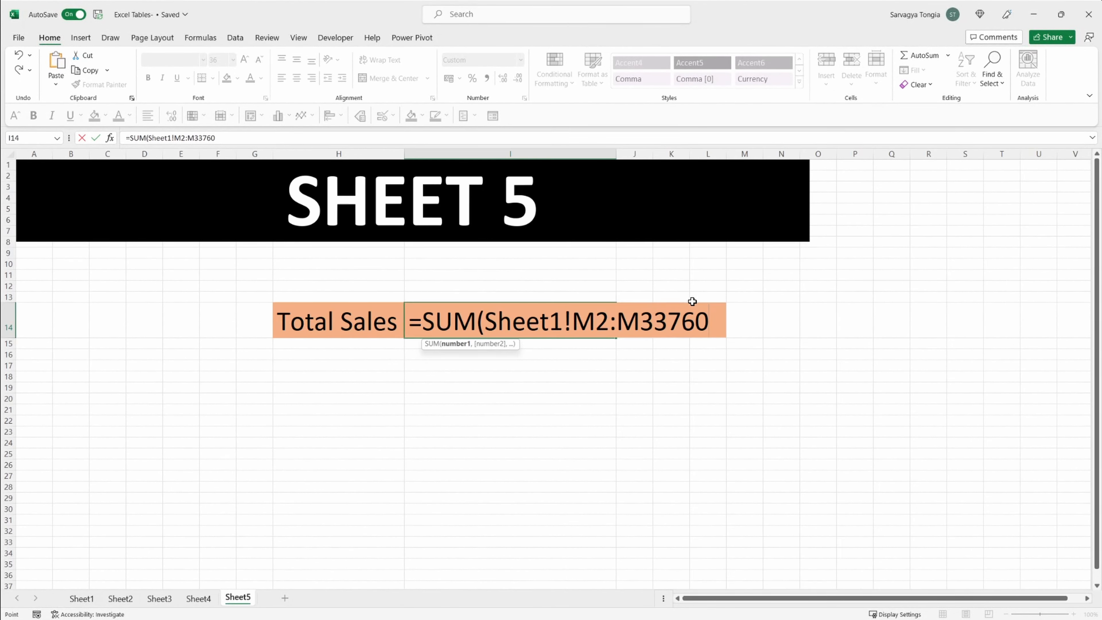
{"action": "type", "text": ")"}
{"action": "key", "text": "Return"}
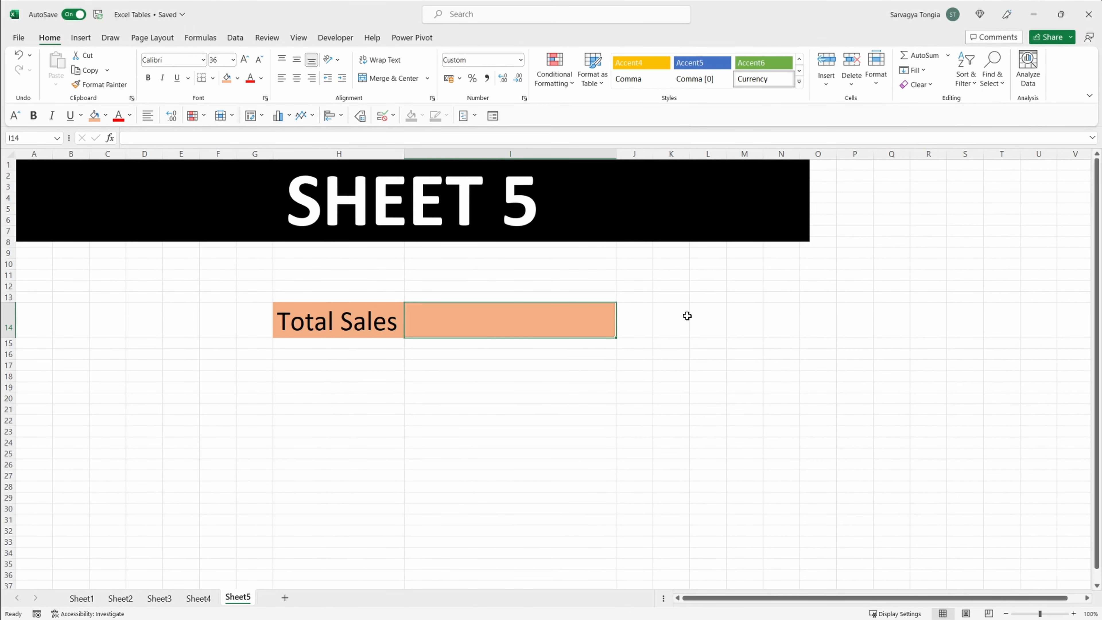
Enter =SUM(SalesData[Total Sales]) in Sheet5's Total Sales cell I14, choosing the table and column from the formula suggestions.
{"action": "type", "text": "=sum"}
{"action": "key", "text": "Tab"}
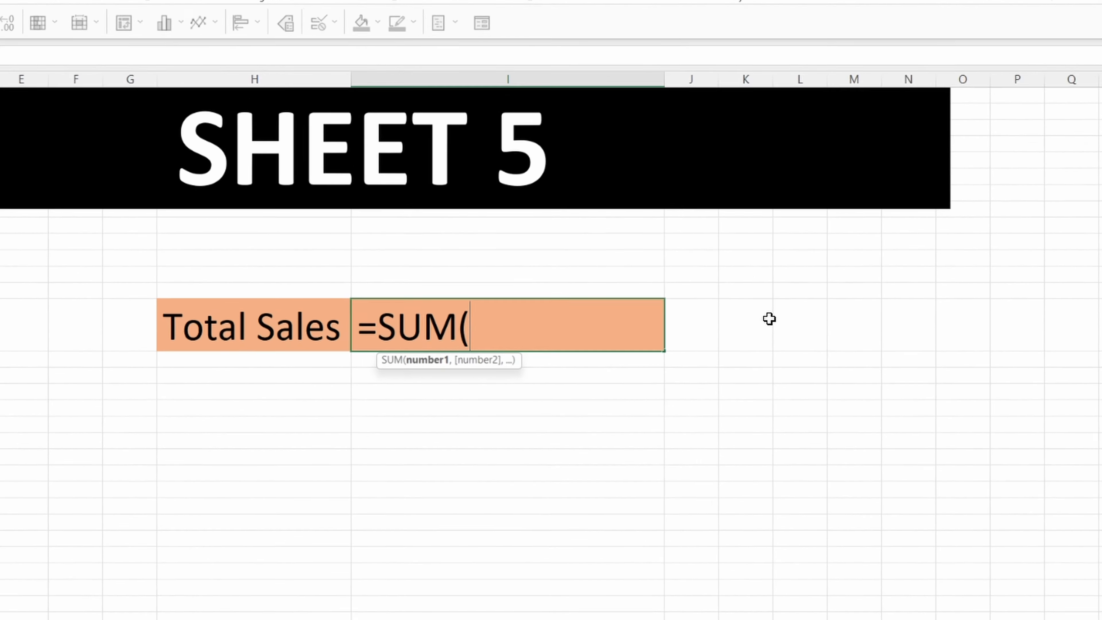
{"action": "type", "text": "sal"}
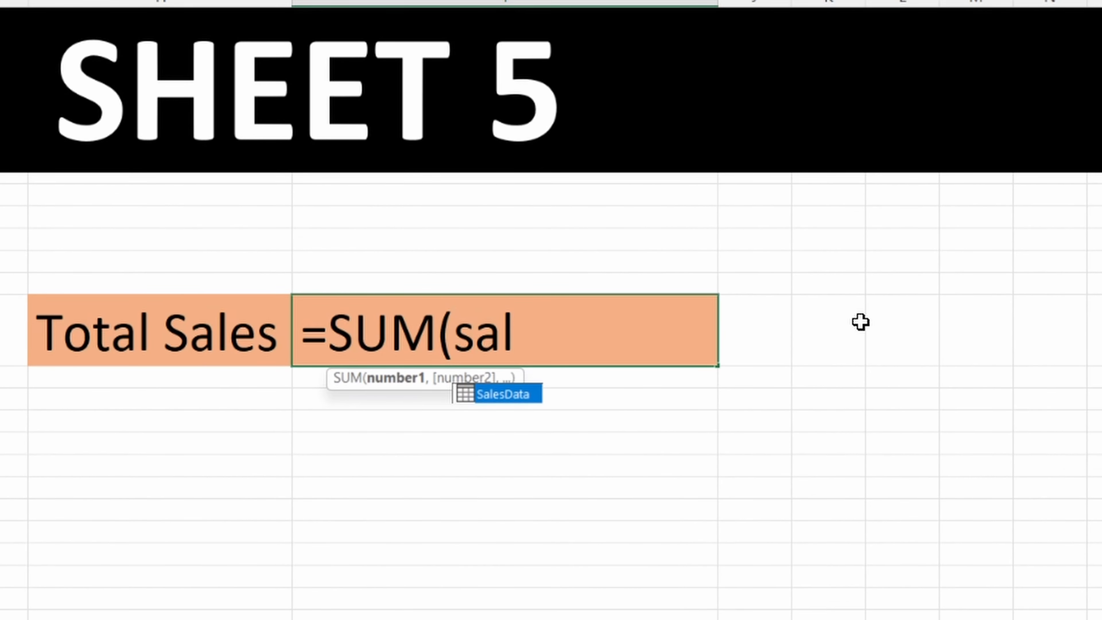
{"action": "key", "text": "Tab"}
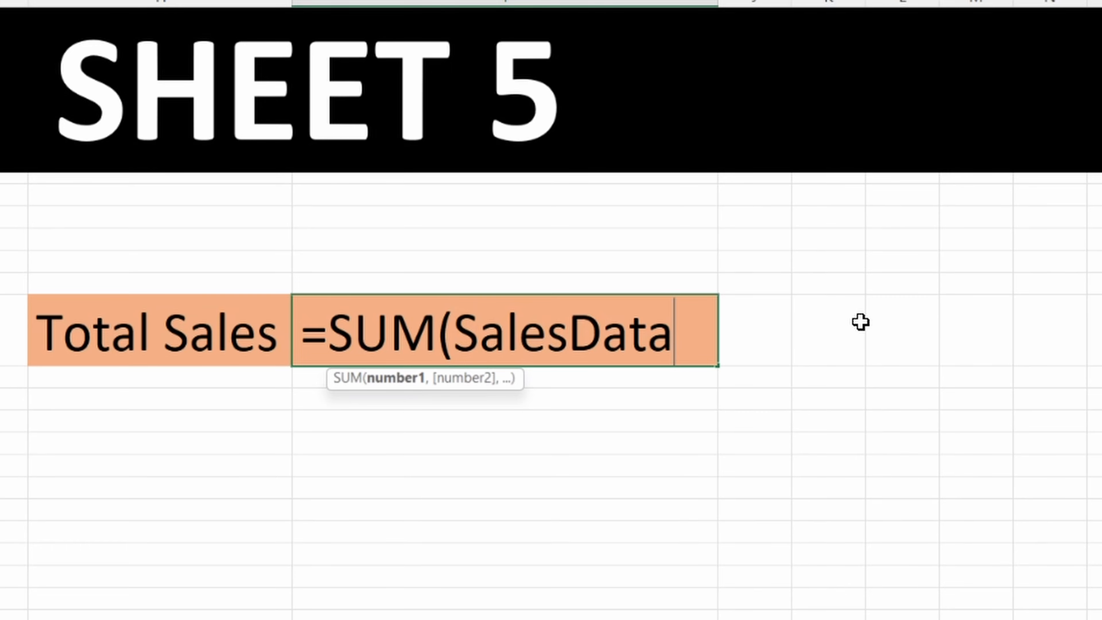
{"action": "type", "text": "["}
{"action": "key", "text": "Down"}
{"action": "key", "text": "Down"}
{"action": "key", "text": "Down"}
{"action": "key", "text": "Down"}
{"action": "key", "text": "Down"}
{"action": "key", "text": "Down"}
{"action": "key", "text": "Down"}
{"action": "key", "text": "Down"}
{"action": "key", "text": "Down"}
{"action": "key", "text": "Down"}
{"action": "key", "text": "Down"}
{"action": "key", "text": "Down"}
{"action": "key", "text": "Down"}
{"action": "key", "text": "Down"}
{"action": "key", "text": "Down"}
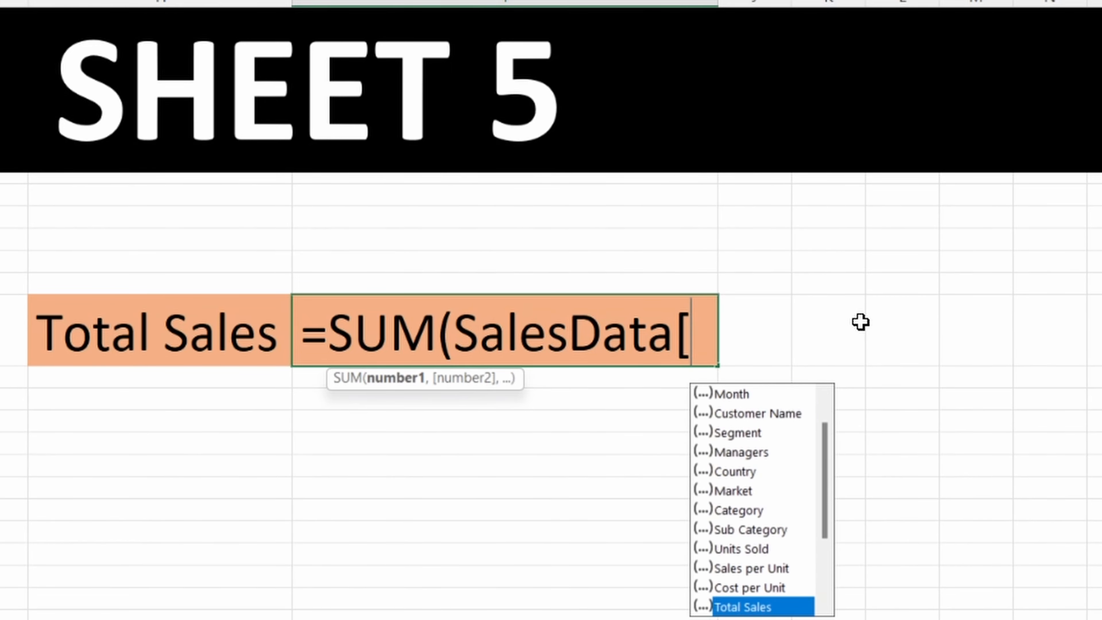
{"action": "key", "text": "Up"}
{"action": "key", "text": "Up"}
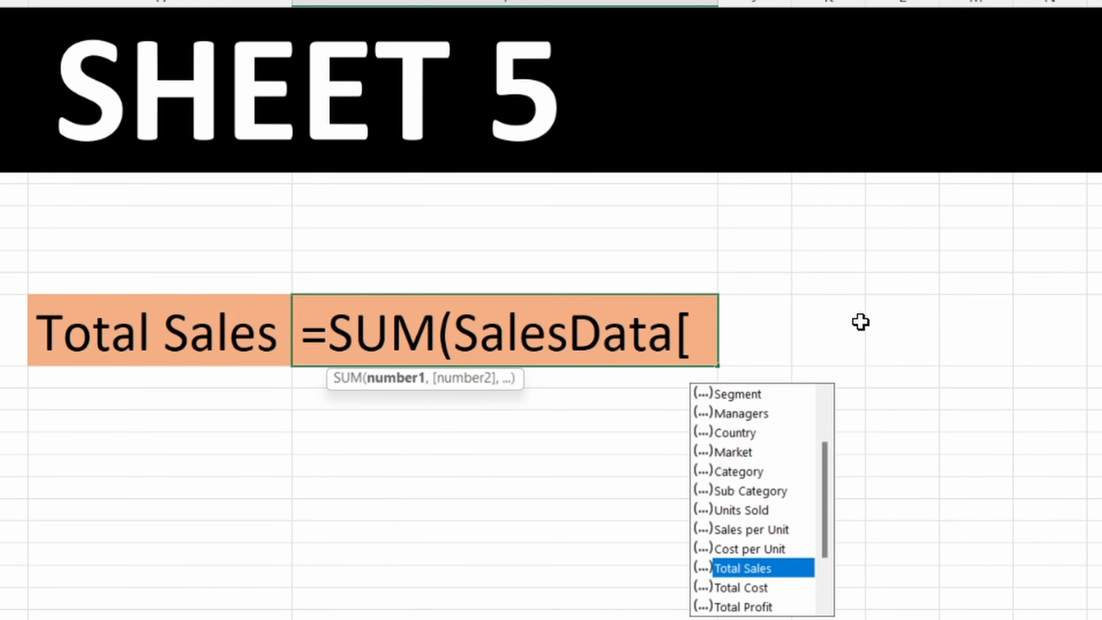
{"action": "key", "text": "Tab"}
{"action": "type", "text": "] "}
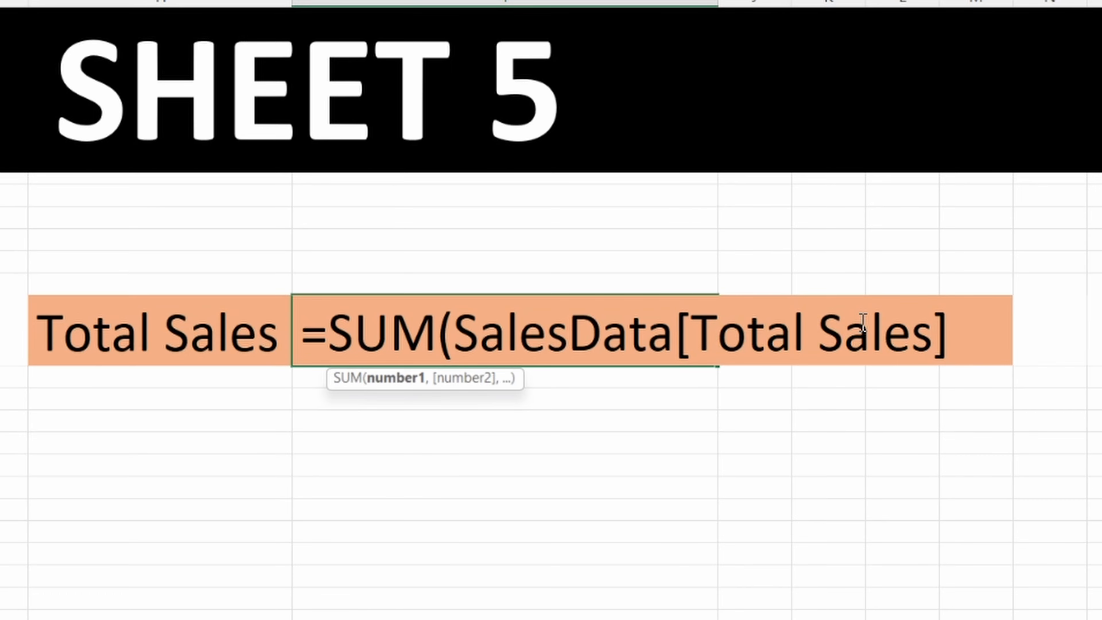
{"action": "type", "text": ")"}
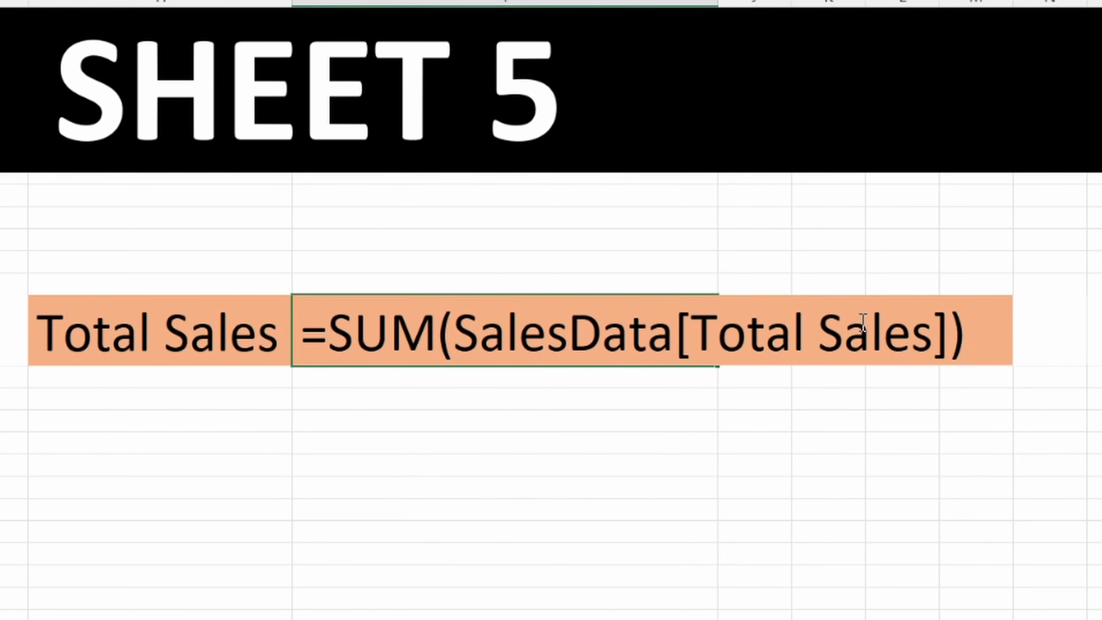
{"action": "key", "text": "Return"}
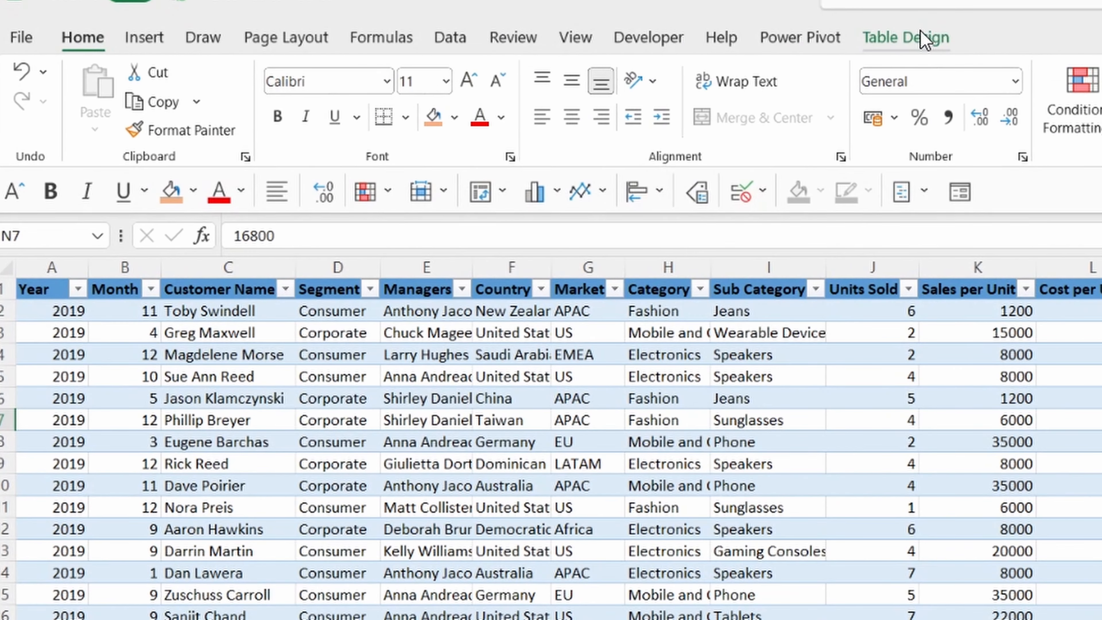
Insert a Year slicer for the sales table and use it to filter the records by 2021 and by 2020.
{"action": "left_click", "coordinate": [920, 36]}
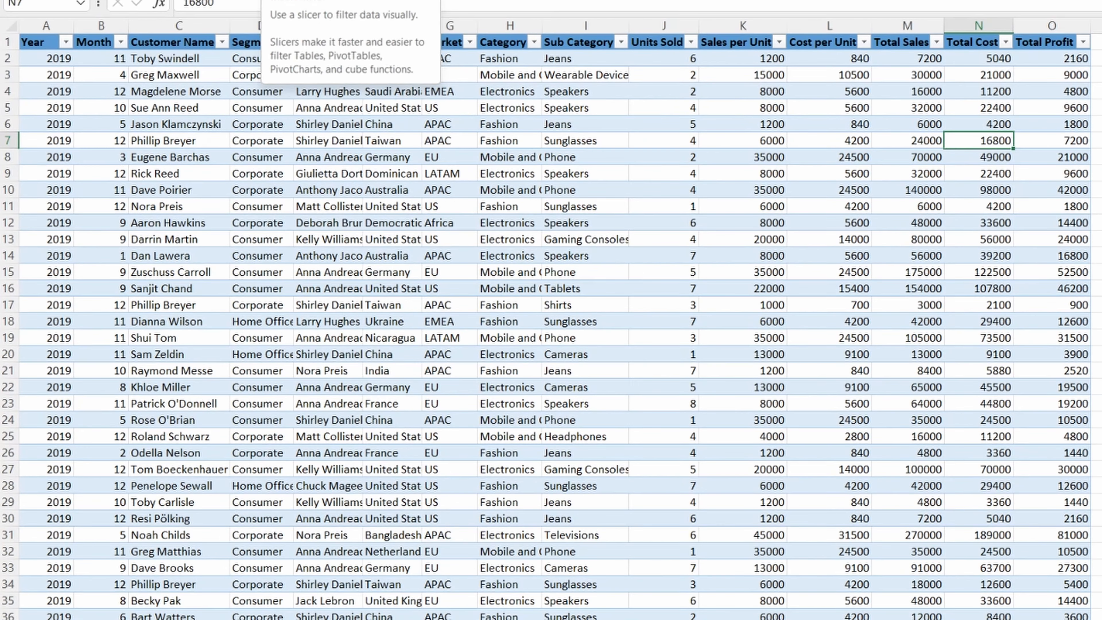
{"action": "left_click", "coordinate": [372, 138]}
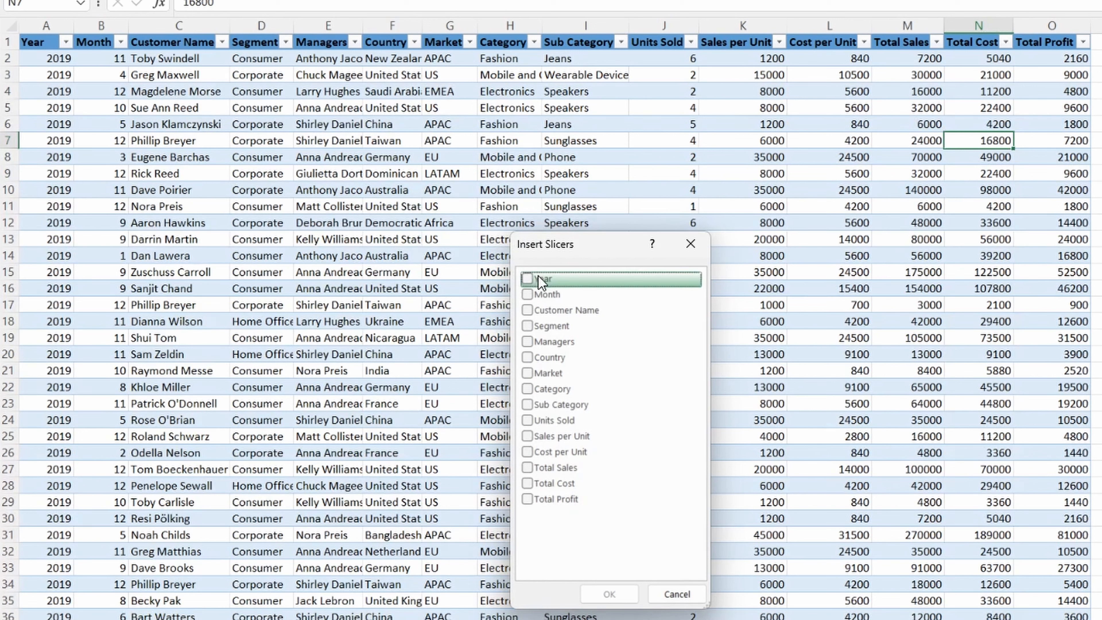
{"action": "left_click", "coordinate": [528, 282]}
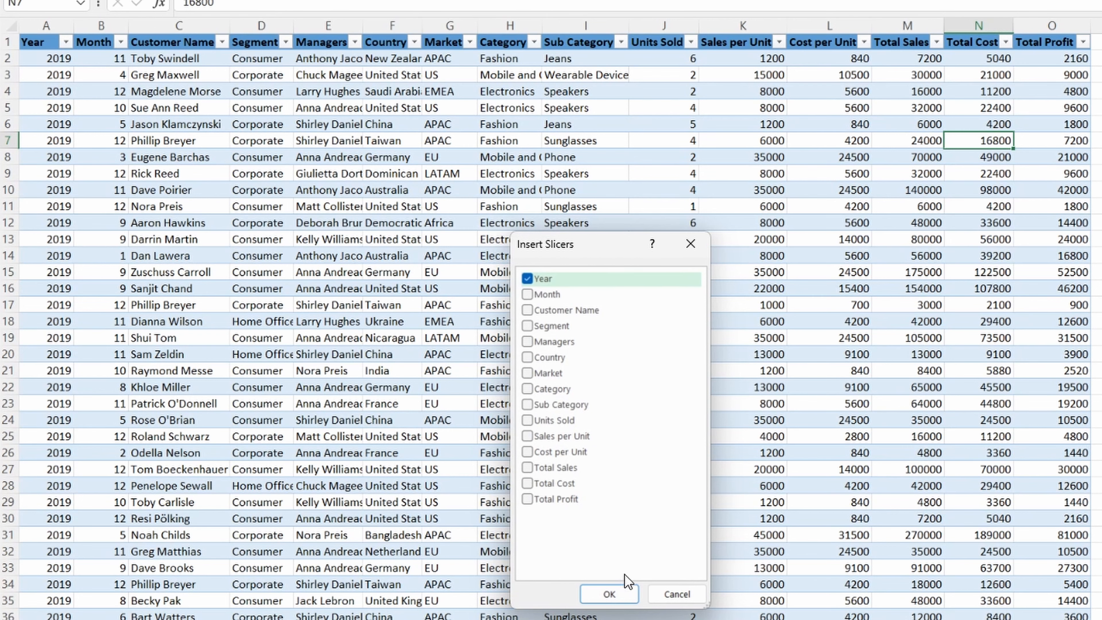
{"action": "left_click", "coordinate": [622, 592]}
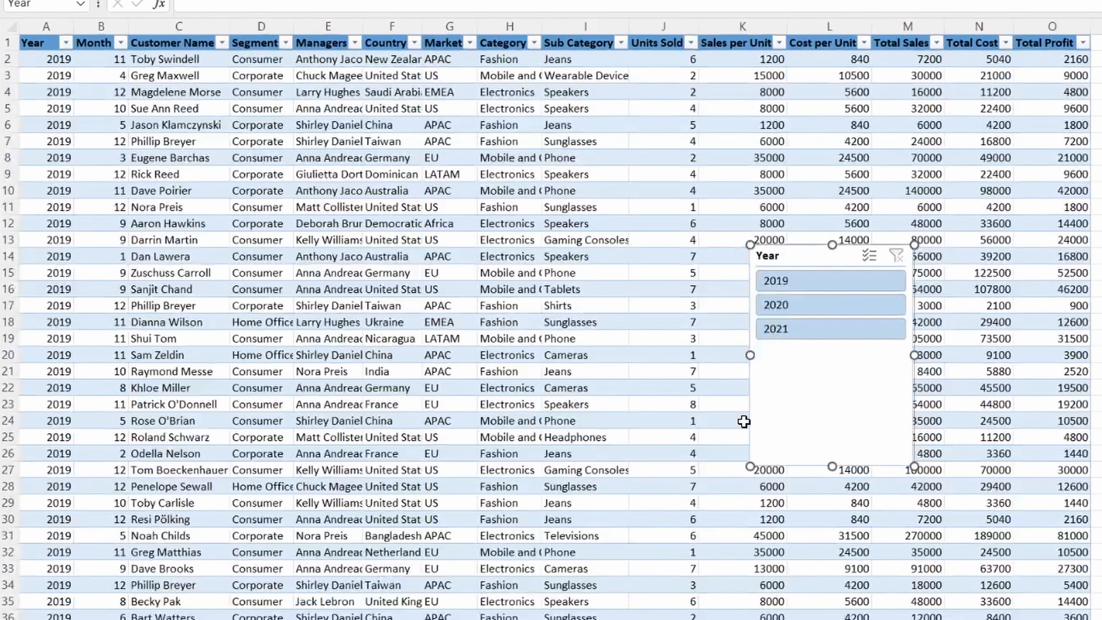
{"action": "left_click", "coordinate": [807, 335]}
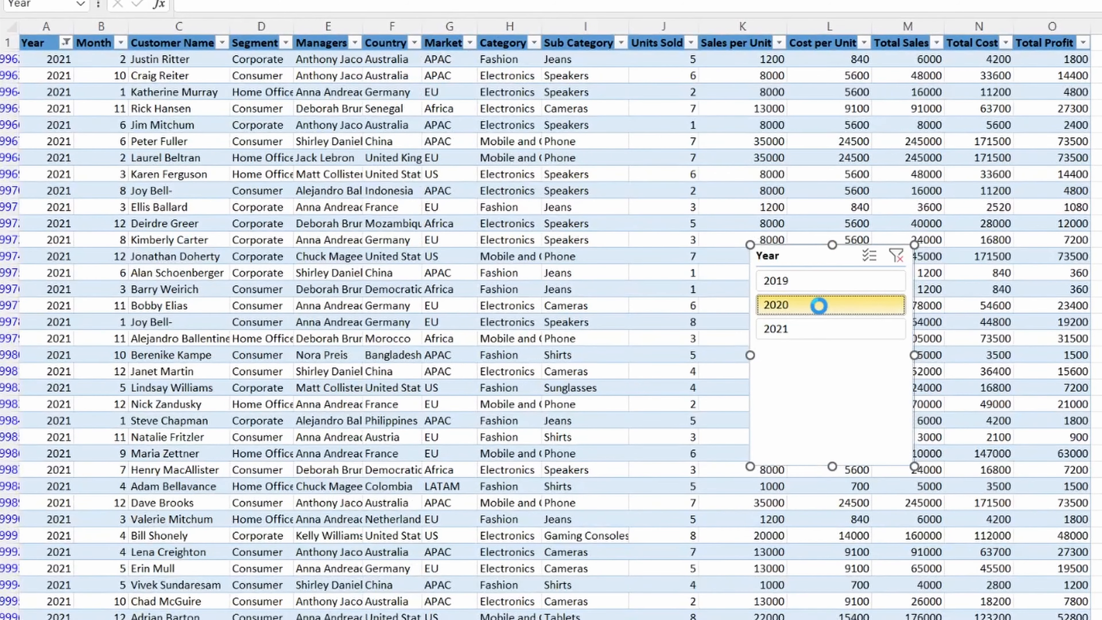
{"action": "left_click", "coordinate": [819, 306]}
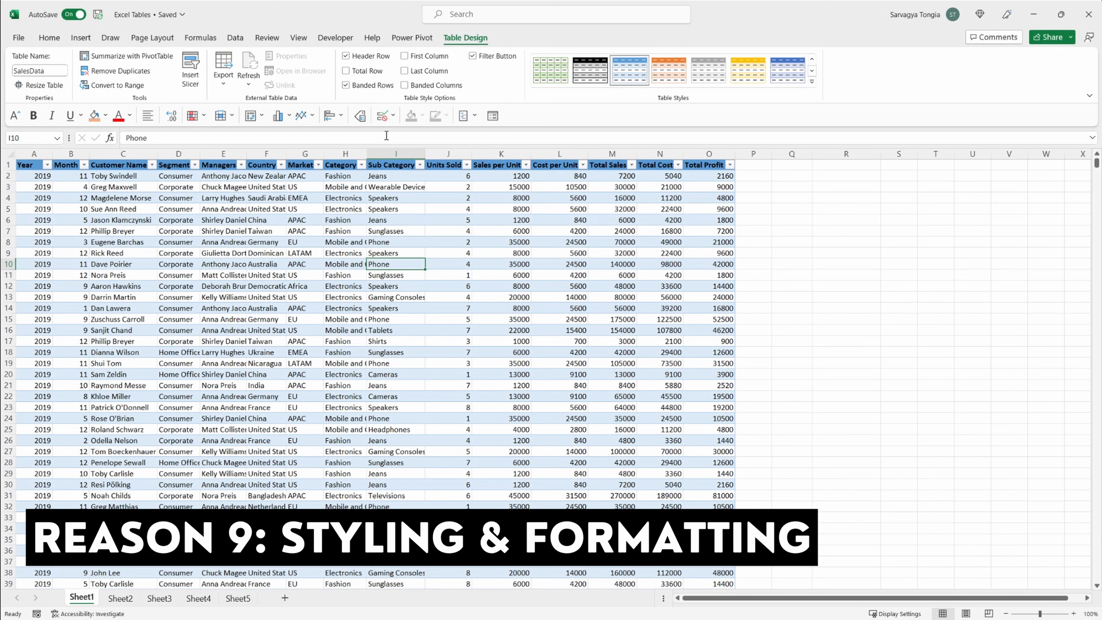
Switch the sales table's Header Row off and back on, and add a Total Row.
{"action": "left_click", "coordinate": [372, 57]}
{"action": "left_click", "coordinate": [372, 57]}
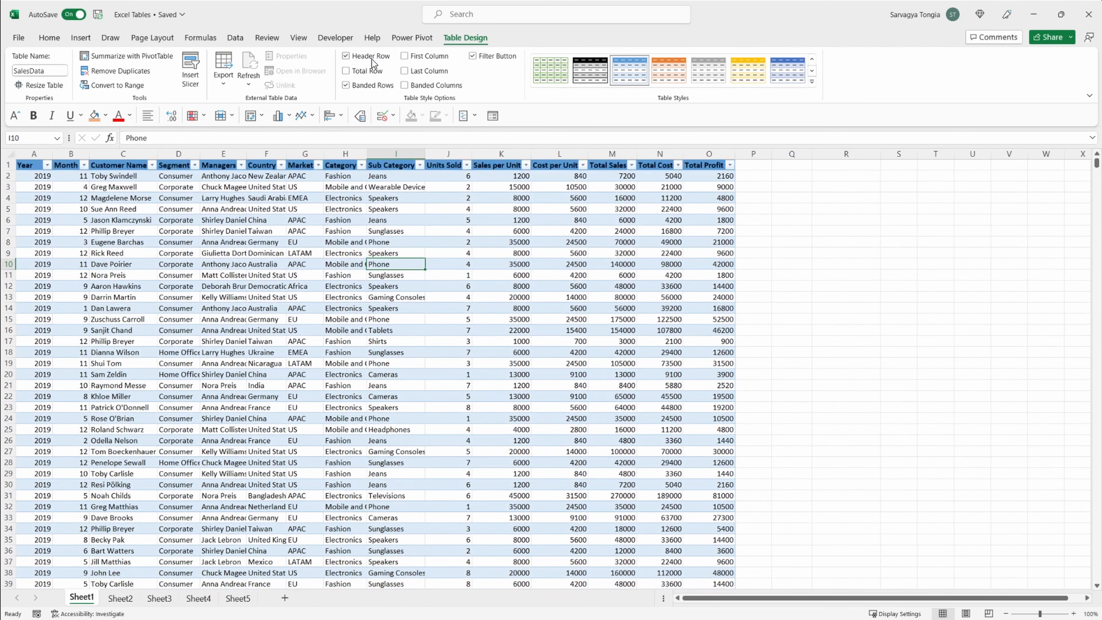
{"action": "left_click", "coordinate": [371, 72]}
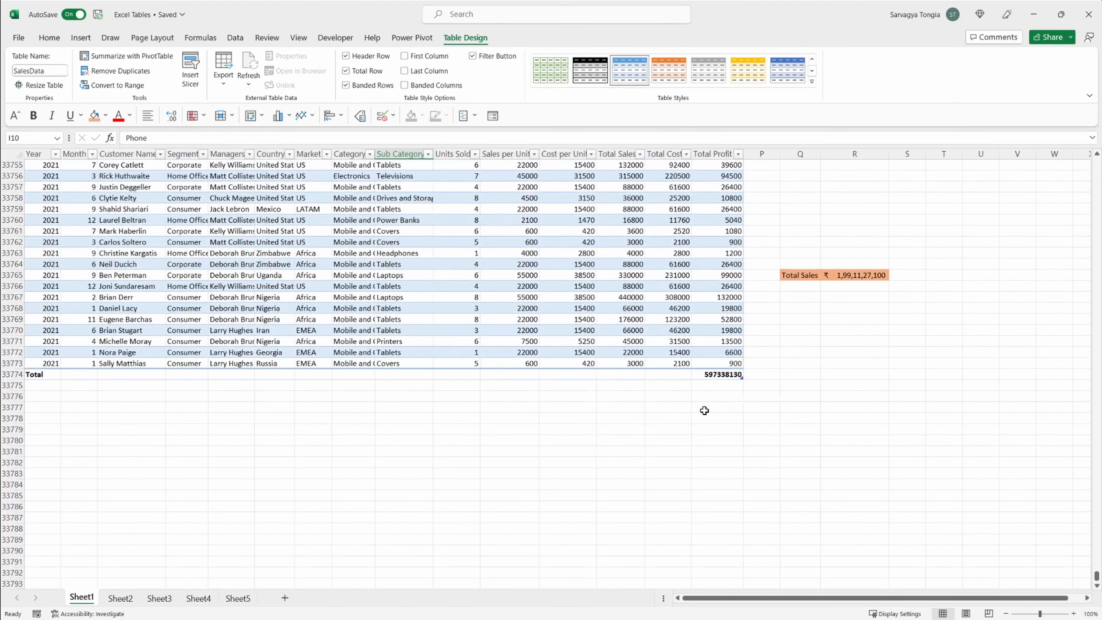
Examine the summary function choices for the Total Profit cell in the table's total row.
{"action": "left_click", "coordinate": [714, 375]}
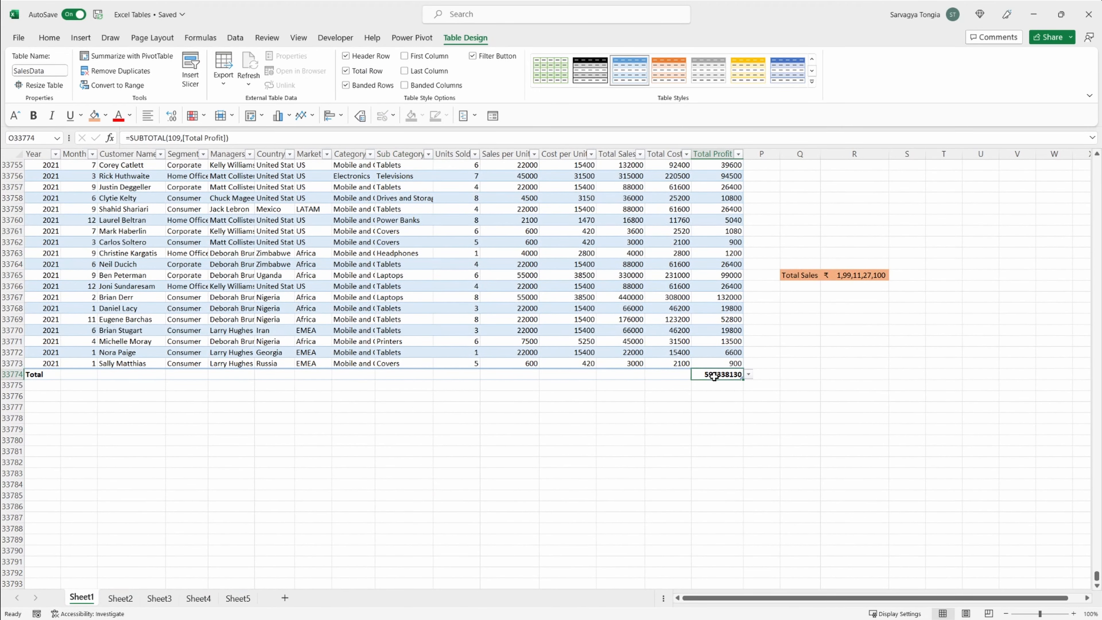
{"action": "left_click", "coordinate": [748, 374]}
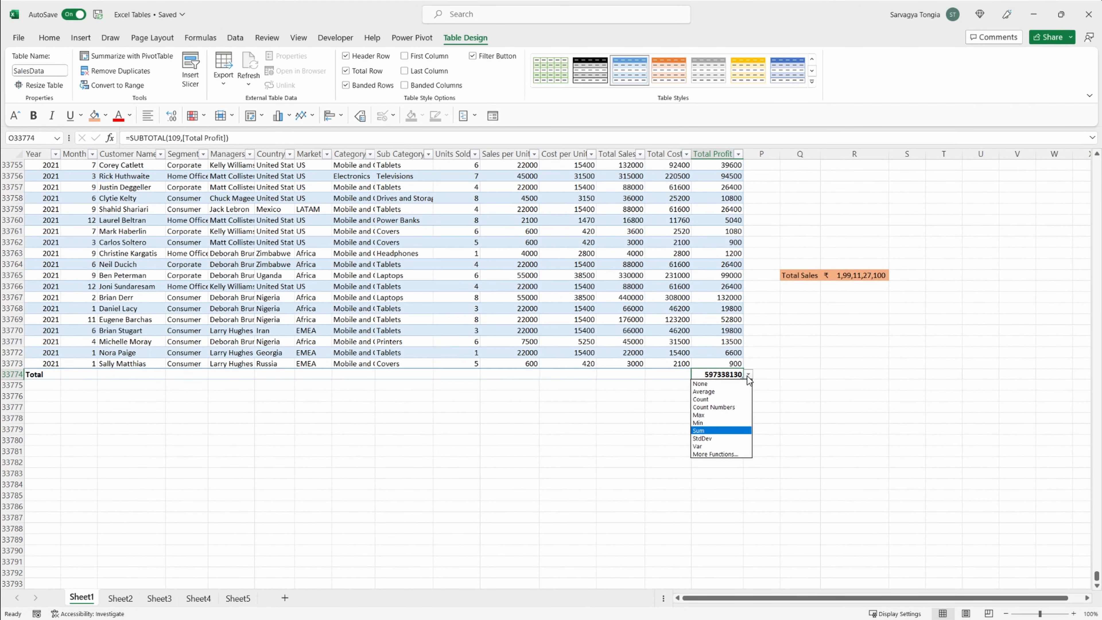
{"action": "left_click", "coordinate": [747, 375]}
Turn on the table's First Column, Last Column and Banded Columns options, switching Banded Rows off and back on.
{"action": "left_click", "coordinate": [726, 363]}
{"action": "key", "text": "ctrl+Up"}
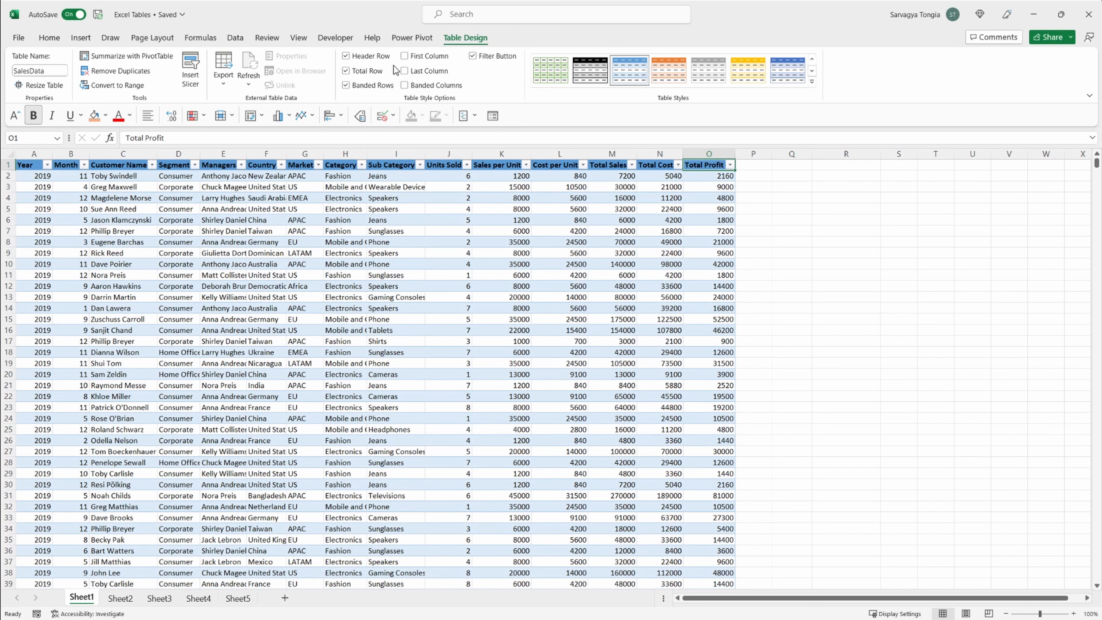
{"action": "left_click", "coordinate": [415, 56]}
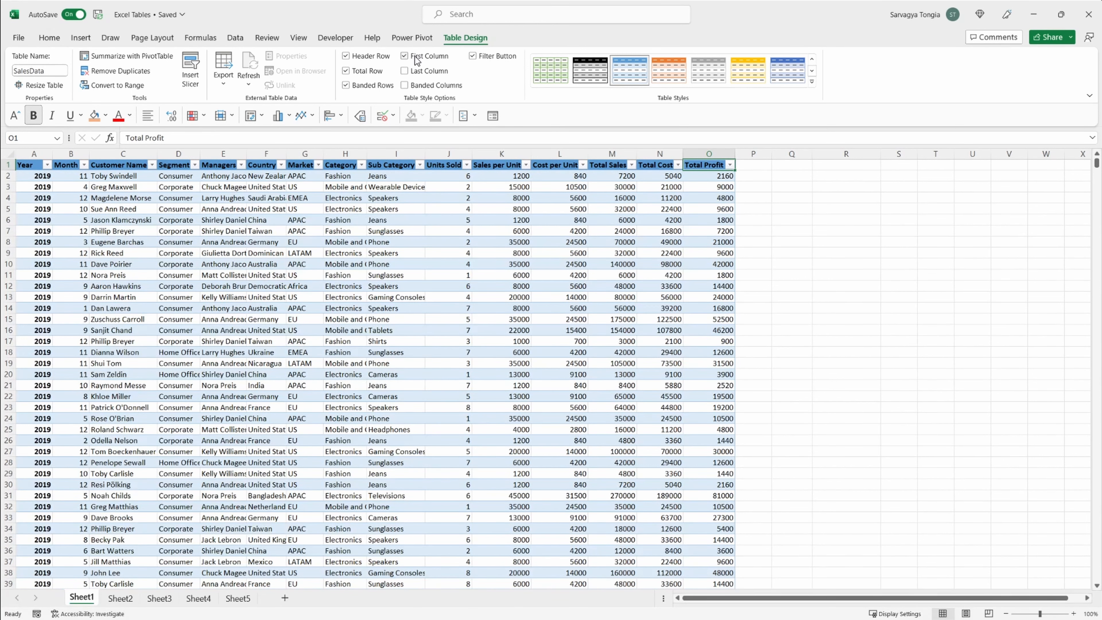
{"action": "left_click", "coordinate": [416, 71]}
{"action": "left_click", "coordinate": [380, 81]}
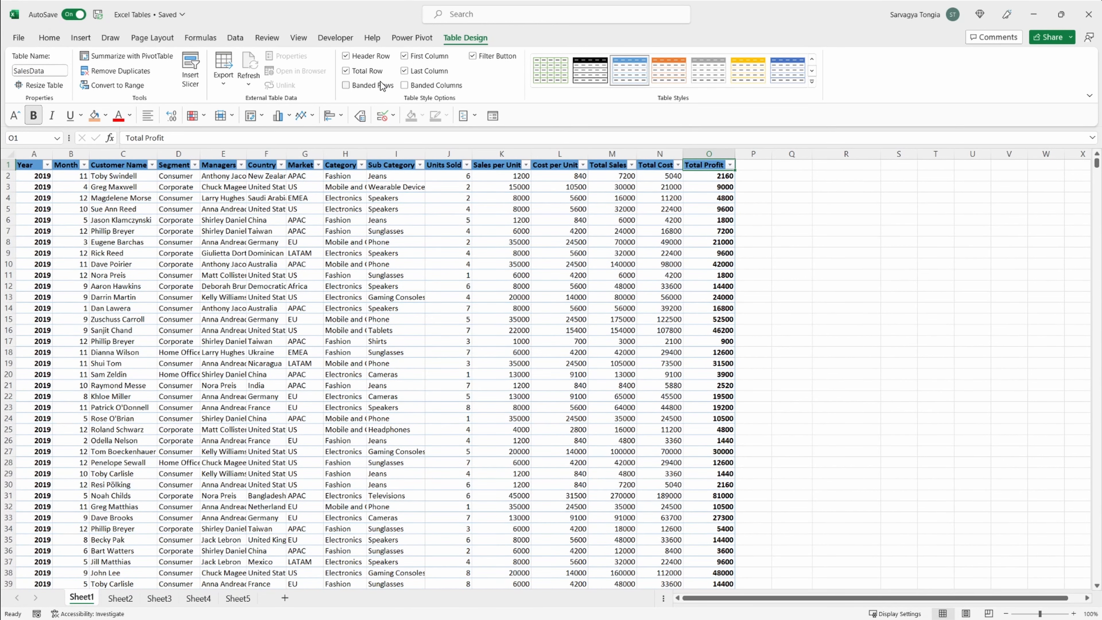
{"action": "left_click", "coordinate": [416, 84]}
{"action": "left_click", "coordinate": [381, 86]}
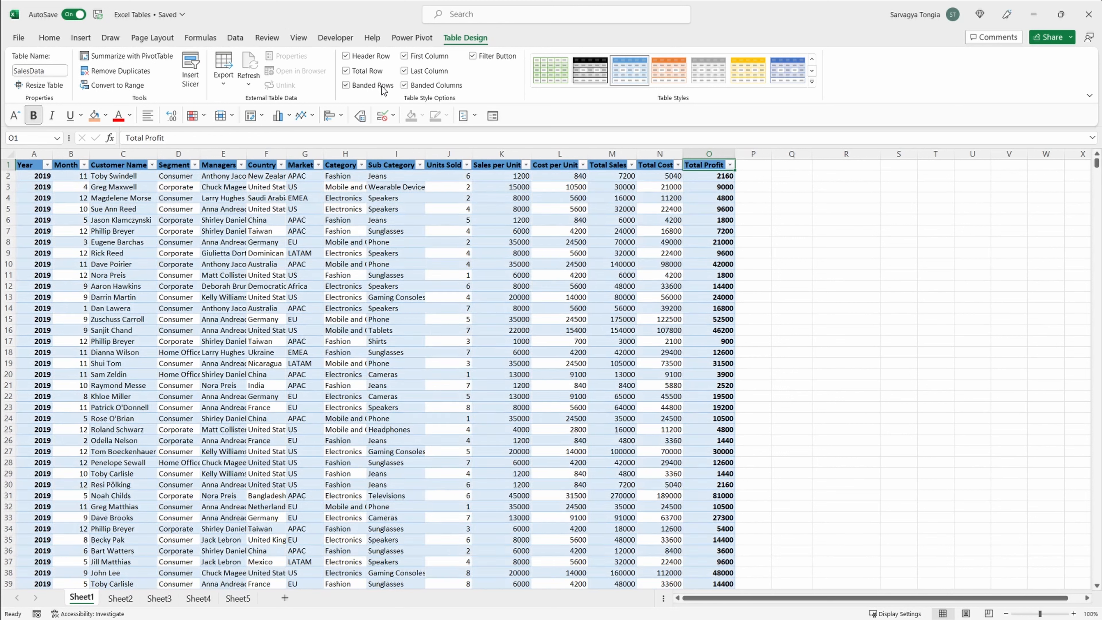
Apply the grey table style with a solid header from the second row of the Light styles.
{"action": "left_click", "coordinate": [810, 81]}
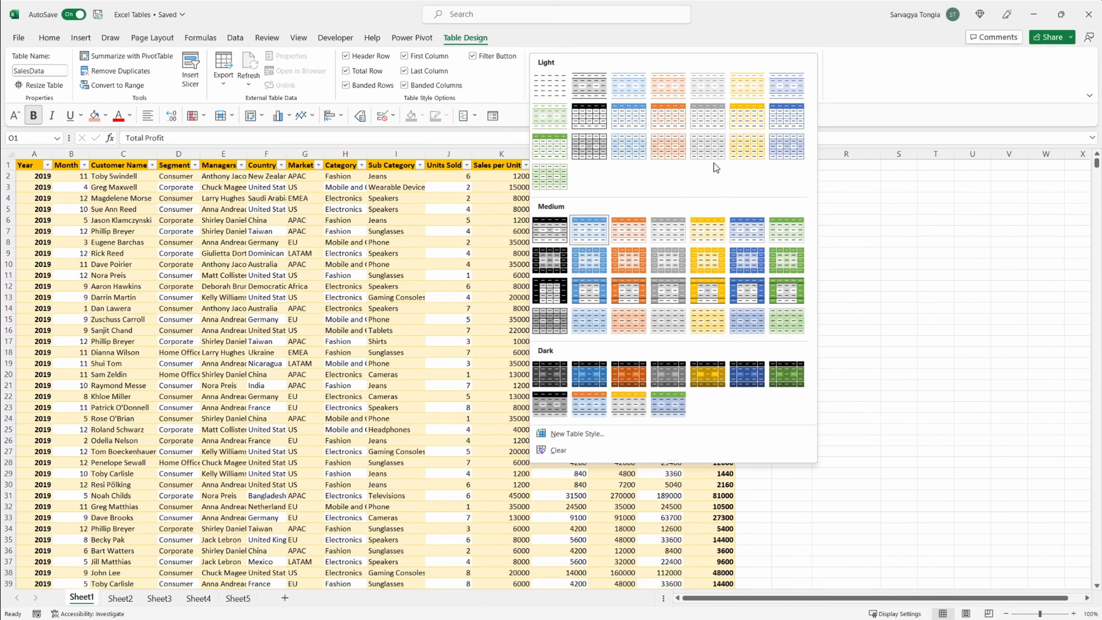
{"action": "left_click", "coordinate": [711, 117]}
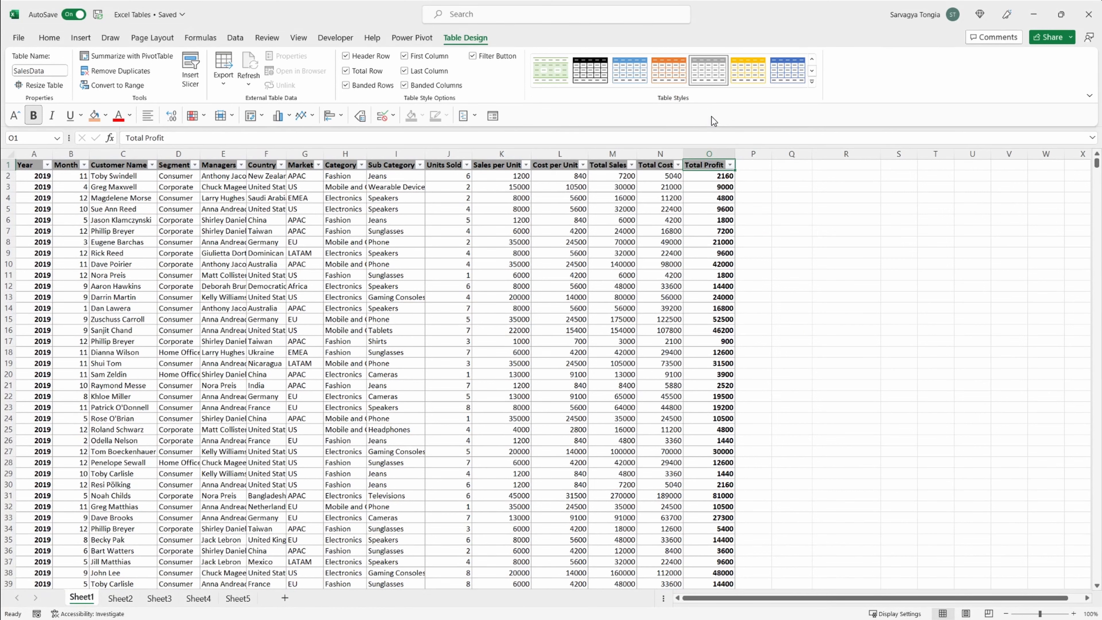